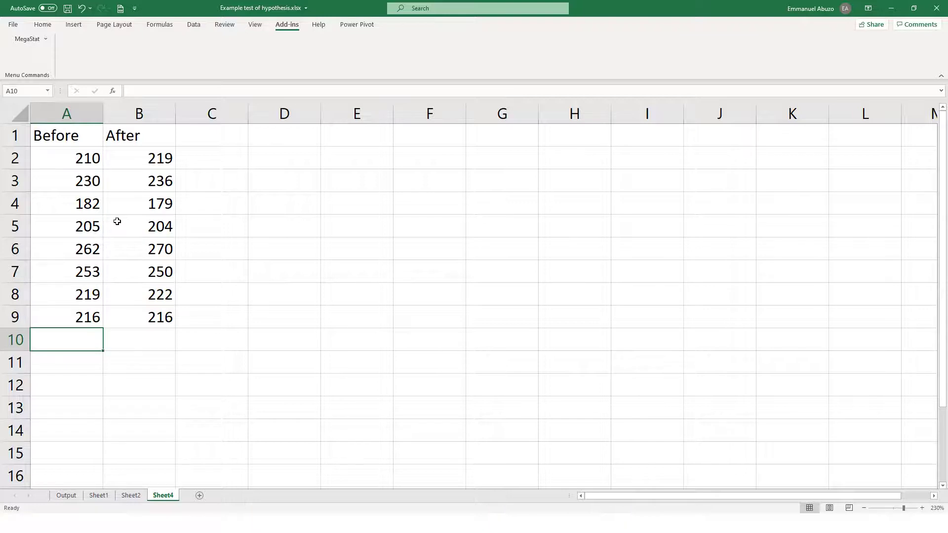
Head column C with D and fill C2:C9 with the Before minus After differences, using =A2-B2.
{"action": "left_click", "coordinate": [214, 137]}
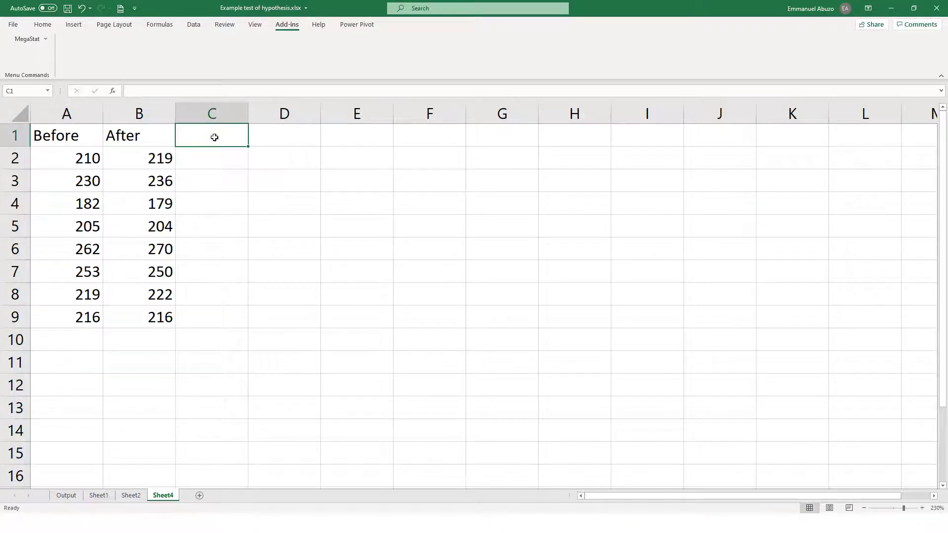
{"action": "type", "text": "D"}
{"action": "left_click", "coordinate": [214, 159]}
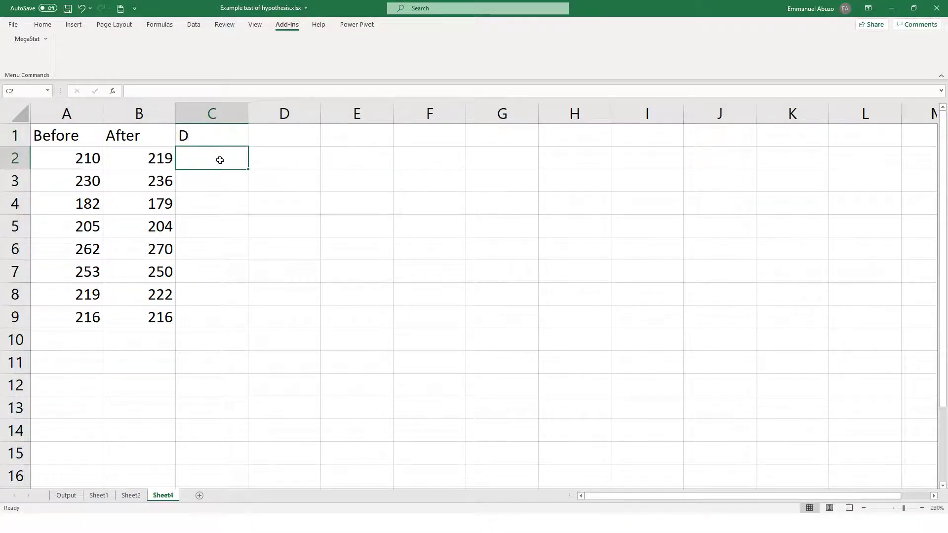
{"action": "type", "text": "="}
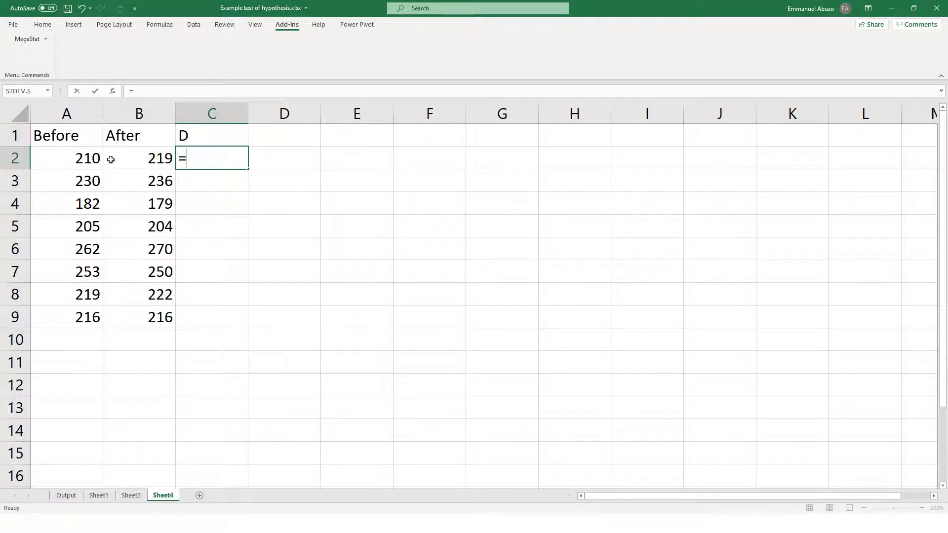
{"action": "left_click", "coordinate": [66, 156]}
{"action": "type", "text": "-"}
{"action": "left_click", "coordinate": [150, 157]}
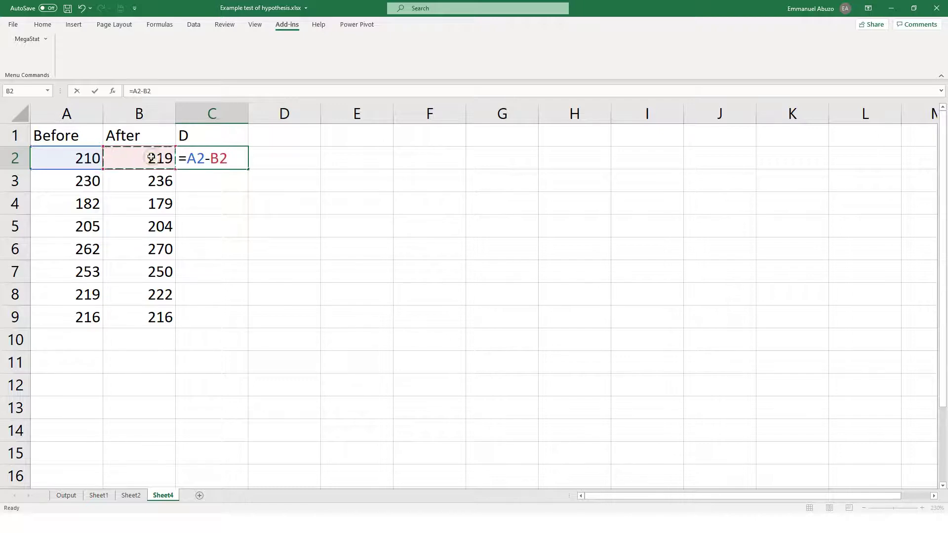
{"action": "key", "text": "Return"}
{"action": "left_click", "coordinate": [217, 158]}
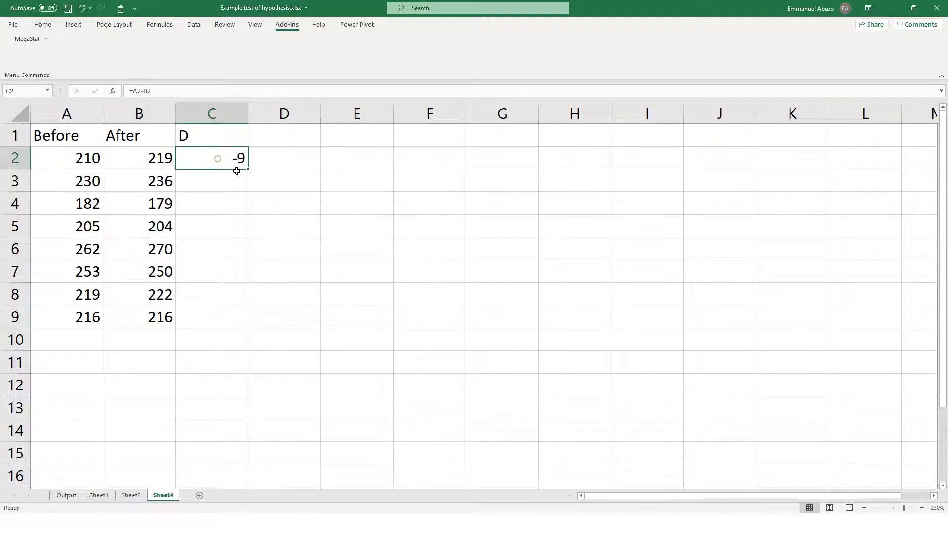
{"action": "left_click_drag", "start_coordinate": [249, 171], "coordinate": [253, 324]}
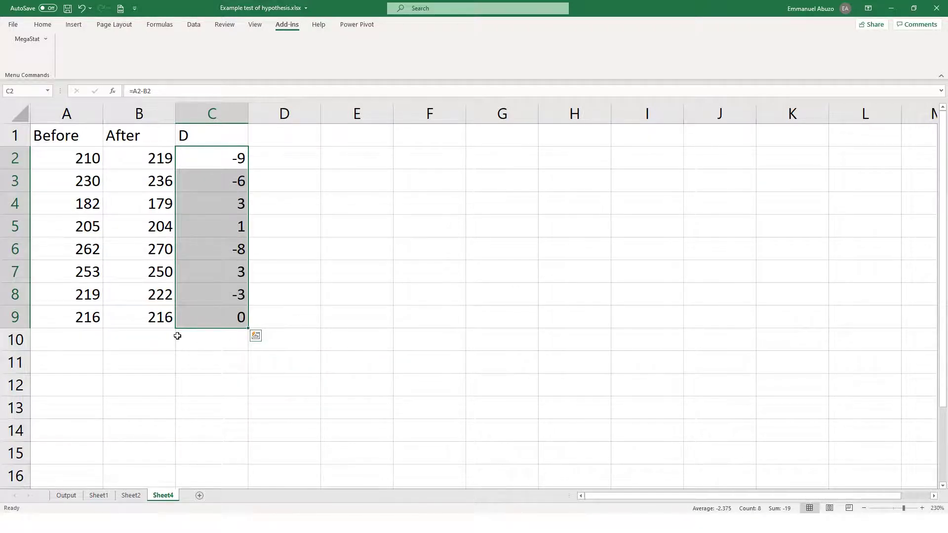
Total the differences C2:C9 in cell C10 with a SUM formula.
{"action": "left_click", "coordinate": [193, 340]}
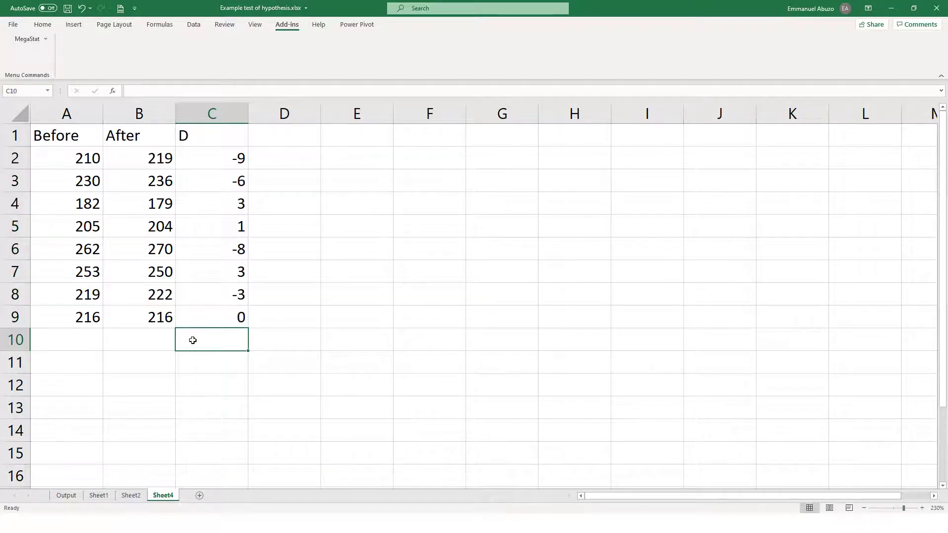
{"action": "type", "text": "=sum"}
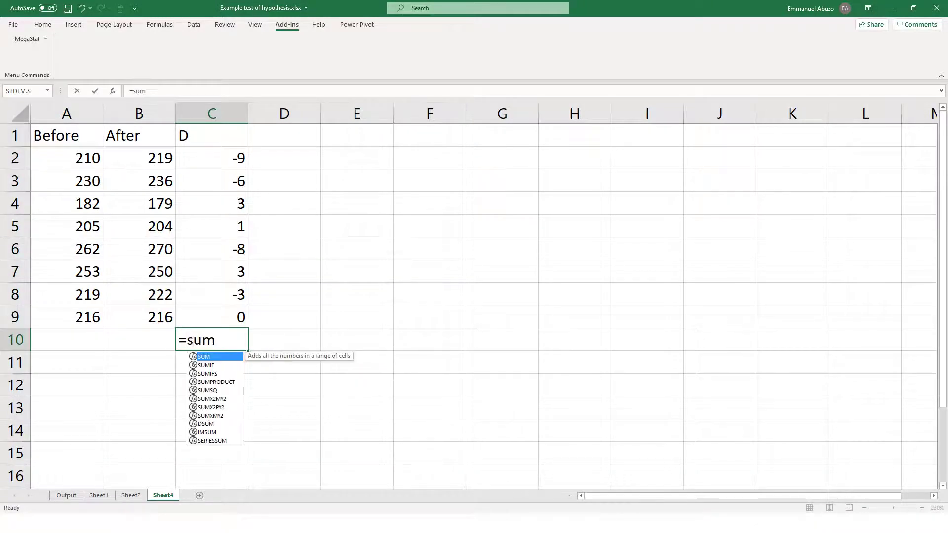
{"action": "type", "text": "("}
{"action": "left_click", "coordinate": [216, 168]}
{"action": "left_click_drag", "start_coordinate": [217, 170], "coordinate": [212, 314]}
{"action": "type", "text": ")"}
{"action": "key", "text": "Return"}
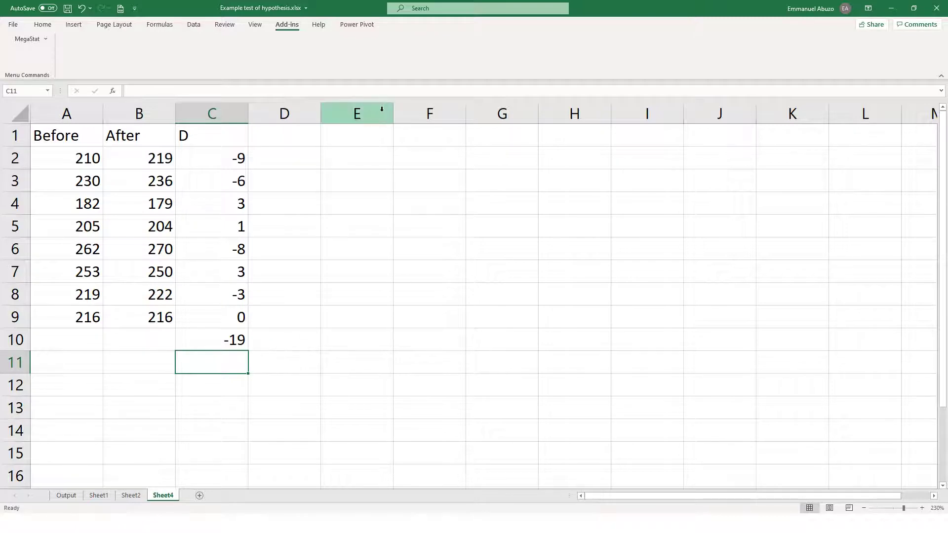
Enter the header D^2 in cell D1 for the squared differences.
{"action": "left_click", "coordinate": [275, 141]}
{"action": "type", "text": "D"}
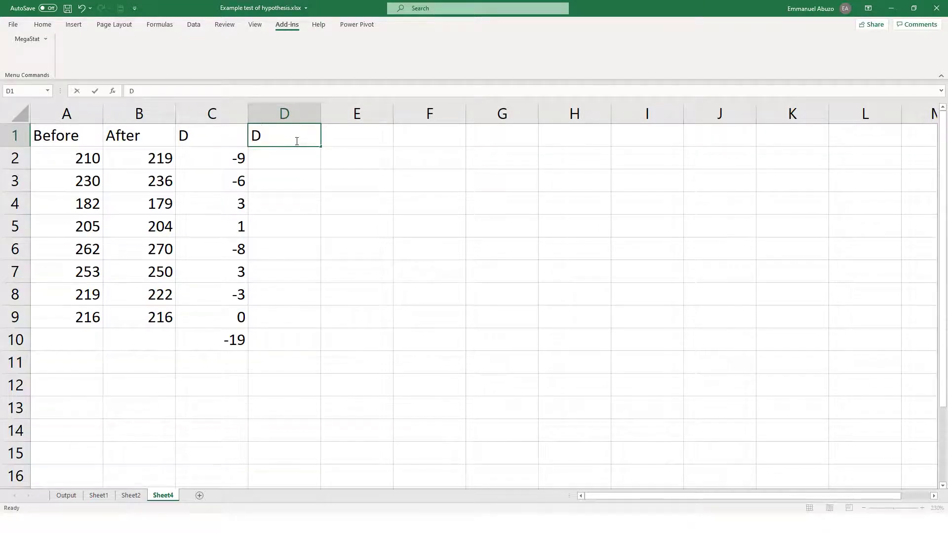
{"action": "type", "text": "^1"}
{"action": "key", "text": "BackSpace"}
{"action": "type", "text": "2"}
{"action": "key", "text": "Return"}
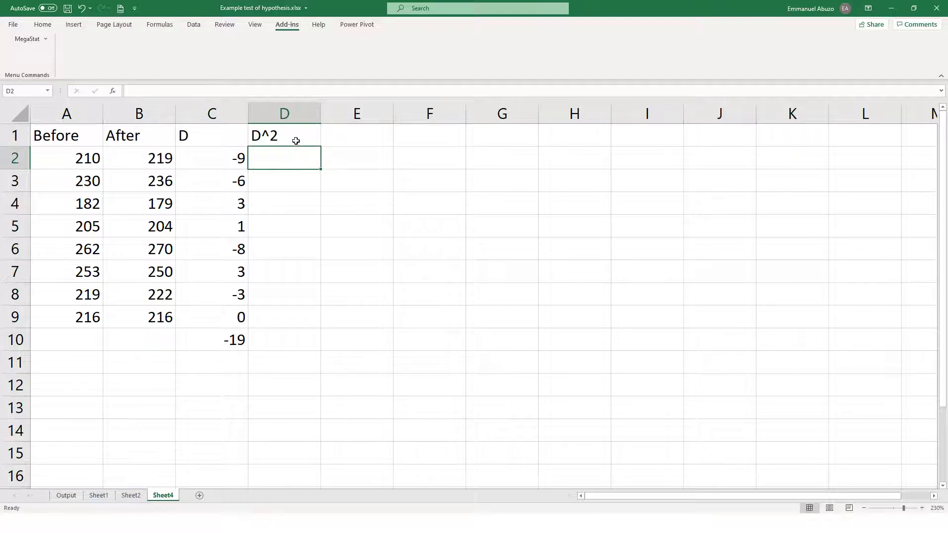
Square each difference in the D^2 column, entering =C2*C2 in D2 and filling it down to D9.
{"action": "type", "text": "="}
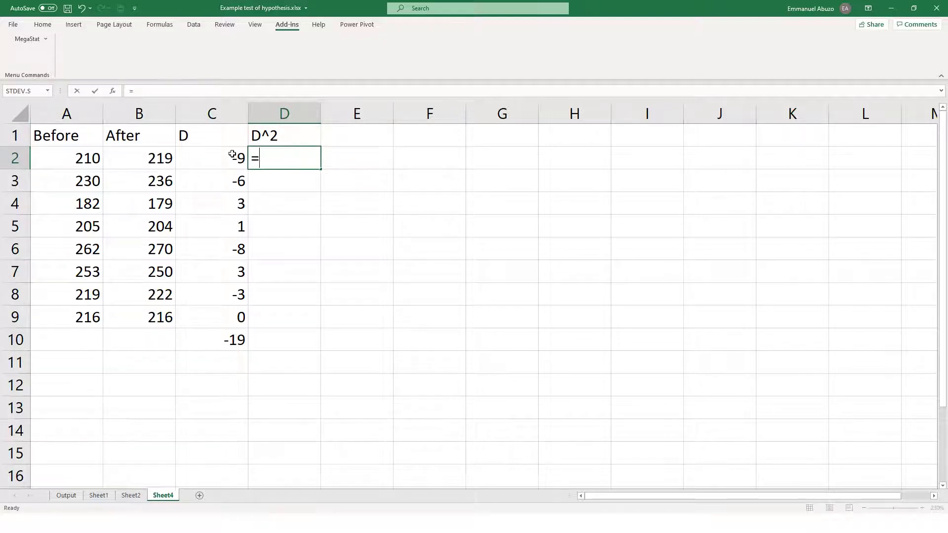
{"action": "left_click", "coordinate": [191, 163]}
{"action": "type", "text": "*"}
{"action": "left_click", "coordinate": [204, 161]}
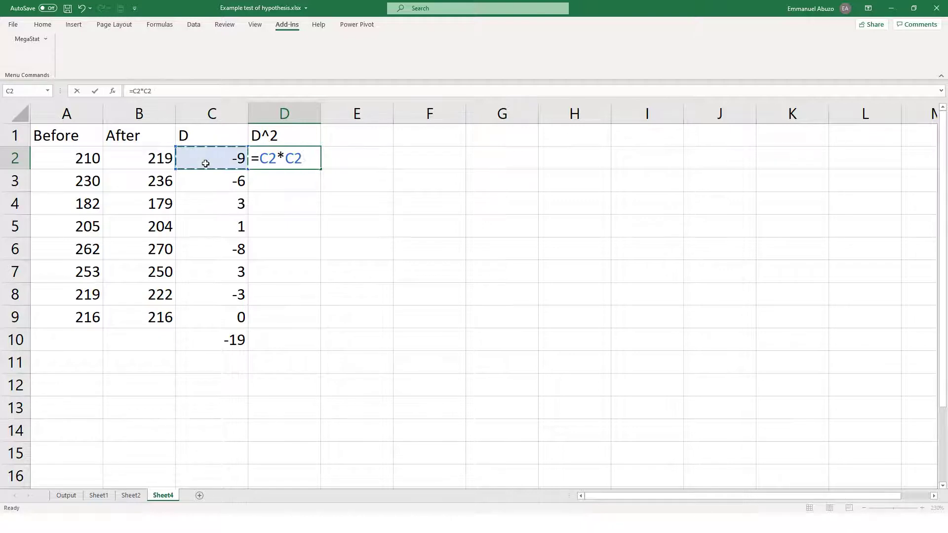
{"action": "key", "text": "Return"}
{"action": "left_click", "coordinate": [310, 156]}
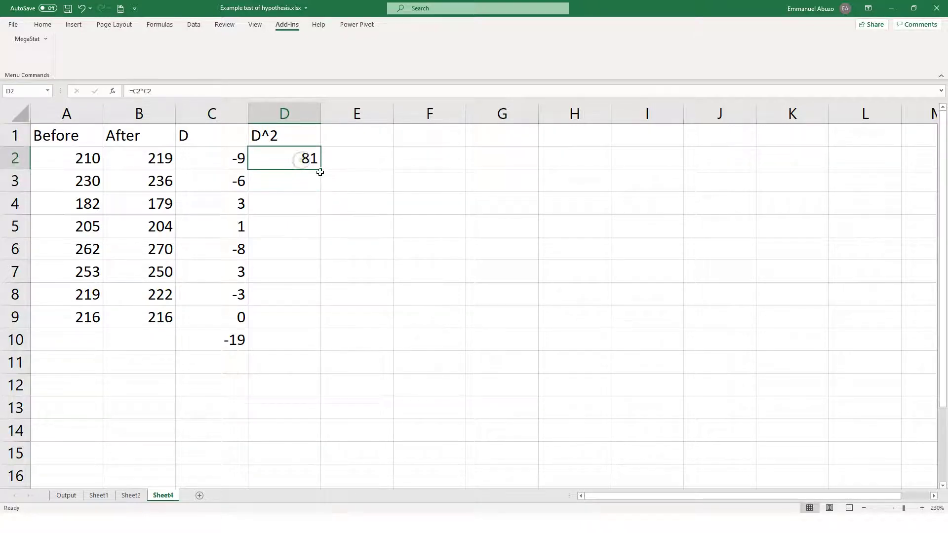
{"action": "left_click_drag", "start_coordinate": [320, 170], "coordinate": [316, 323]}
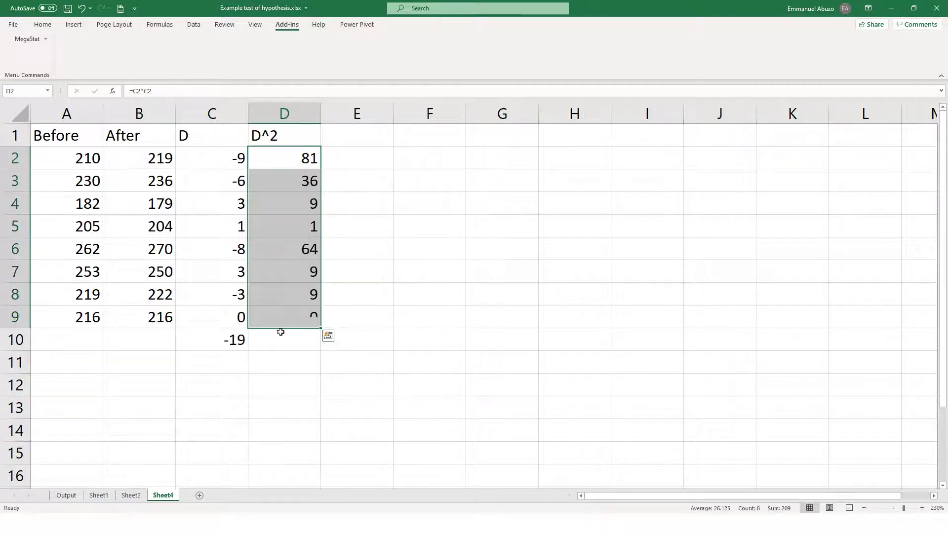
Total the squared differences in cell D10 with =sum(D2:D9).
{"action": "left_click", "coordinate": [282, 340]}
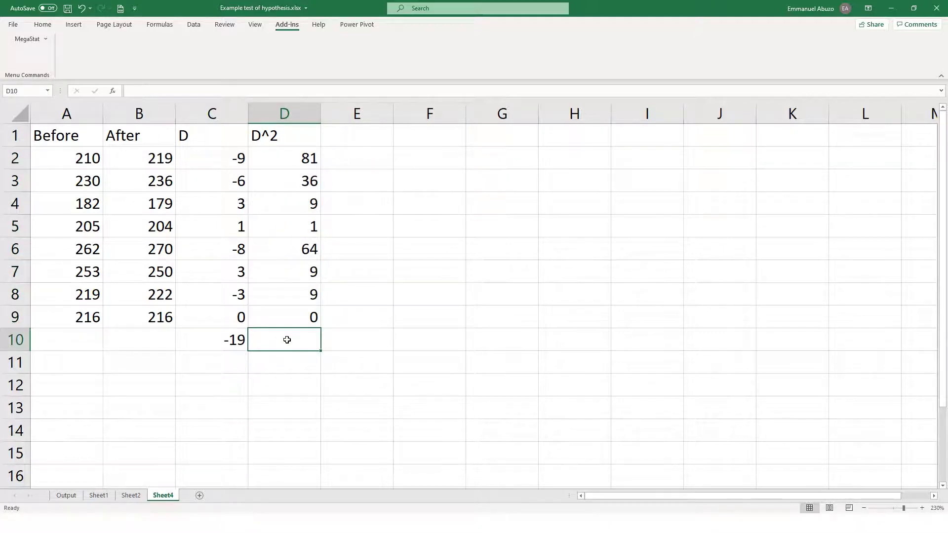
{"action": "type", "text": "=sum("}
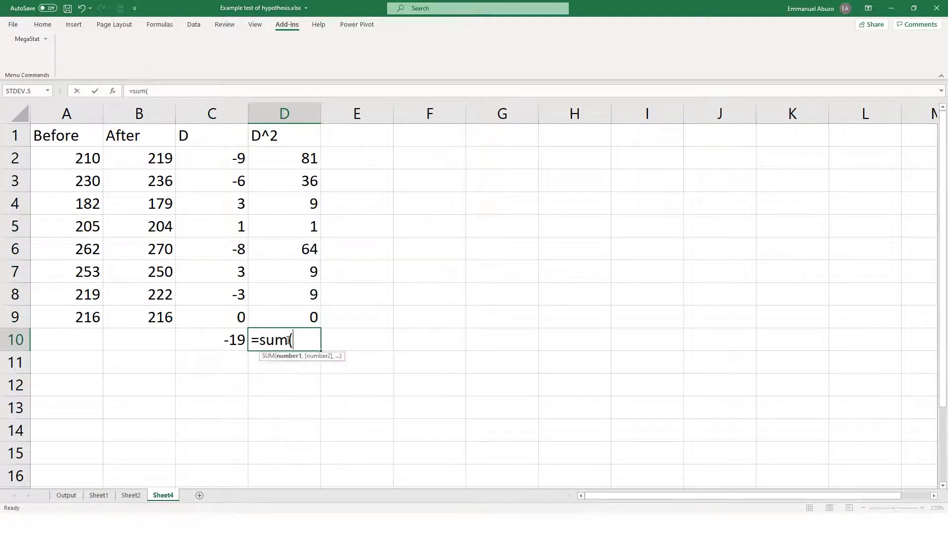
{"action": "left_click", "coordinate": [300, 158]}
{"action": "left_click_drag", "start_coordinate": [300, 158], "coordinate": [303, 317]}
{"action": "type", "text": ")"}
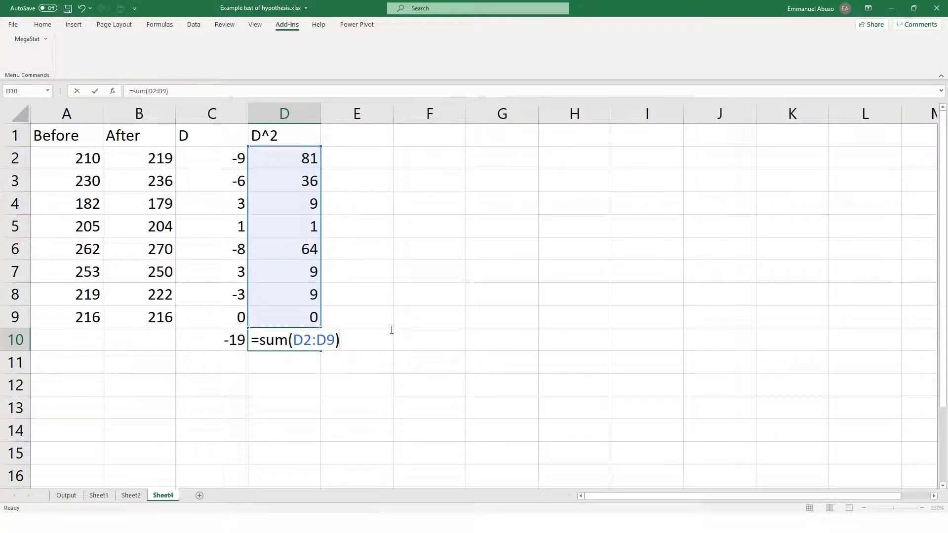
{"action": "key", "text": "Return"}
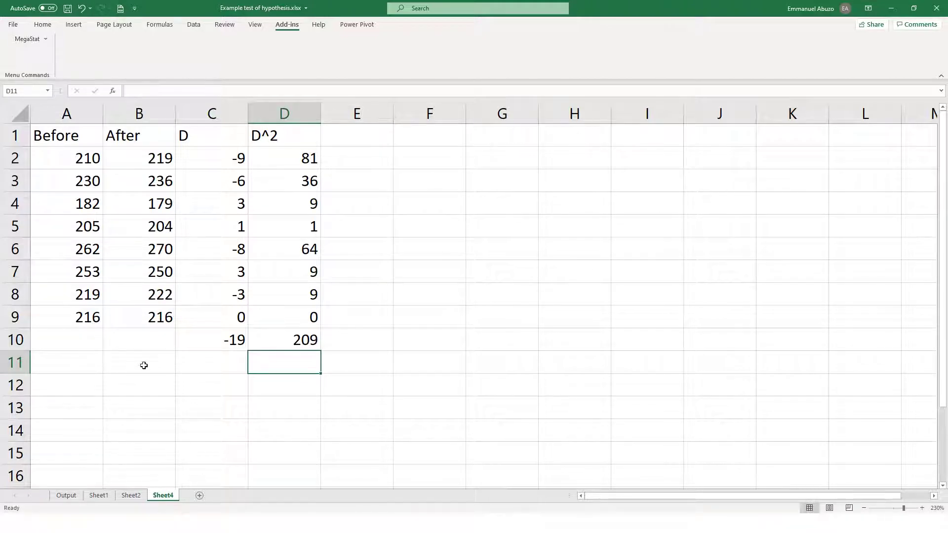
Calculate the mean difference in C11 as =C10/8 and label it D bar in B11.
{"action": "left_click", "coordinate": [207, 363]}
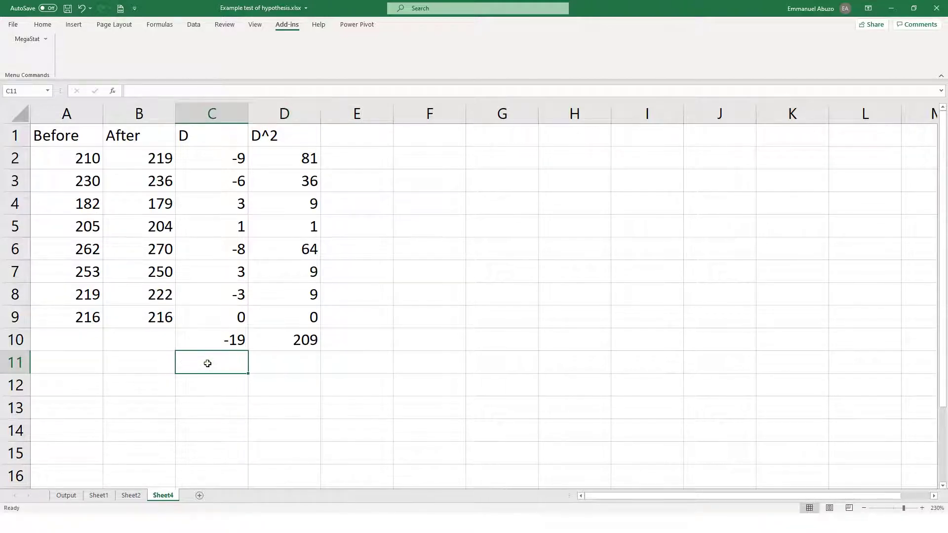
{"action": "type", "text": "="}
{"action": "left_click", "coordinate": [218, 340]}
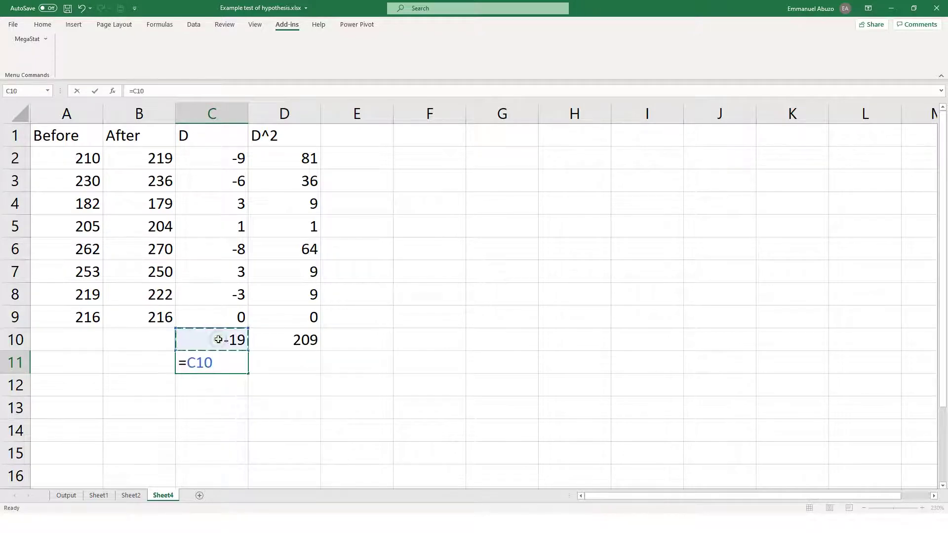
{"action": "type", "text": "/8"}
{"action": "key", "text": "Return"}
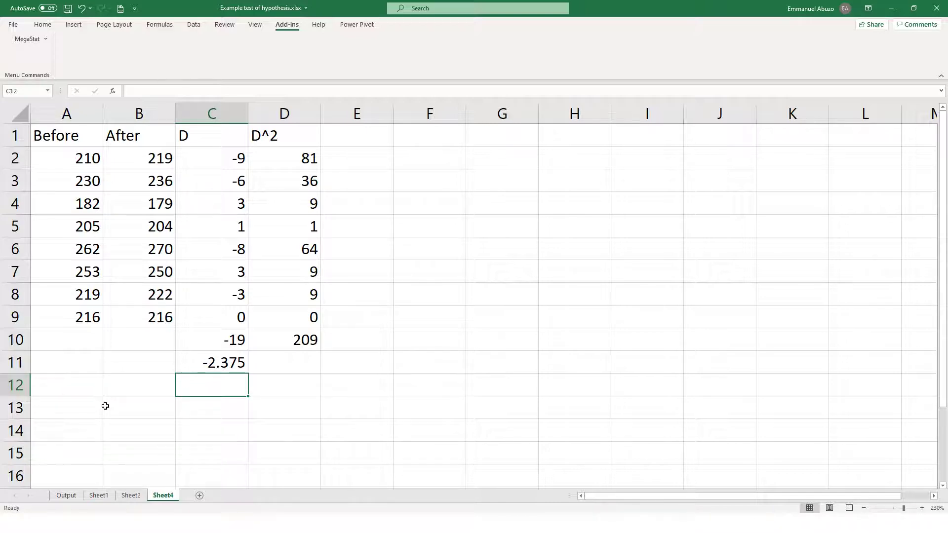
{"action": "left_click", "coordinate": [140, 362]}
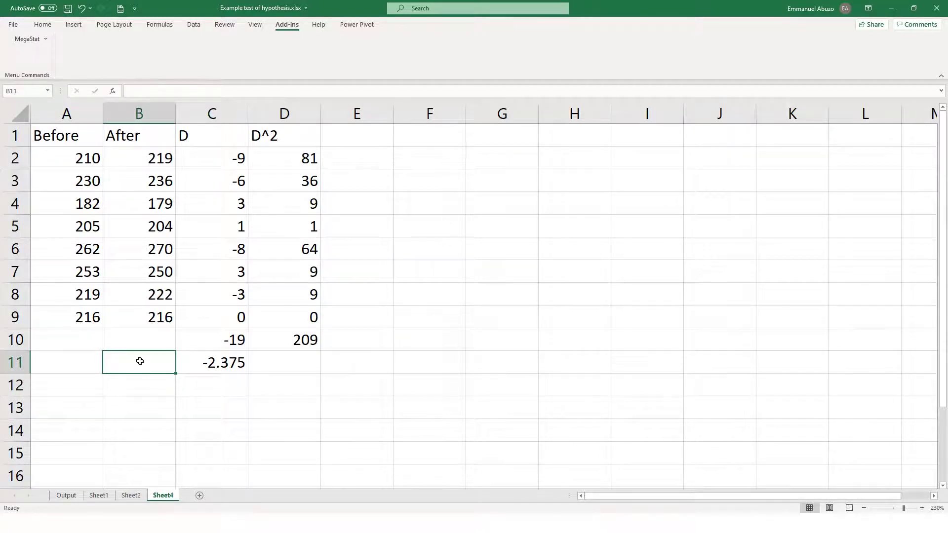
{"action": "type", "text": "D bar"}
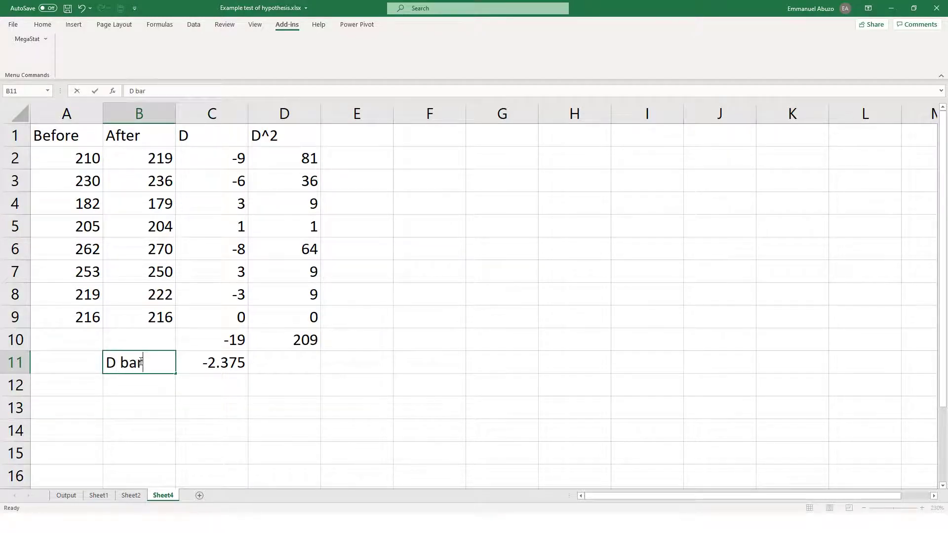
{"action": "key", "text": "Return"}
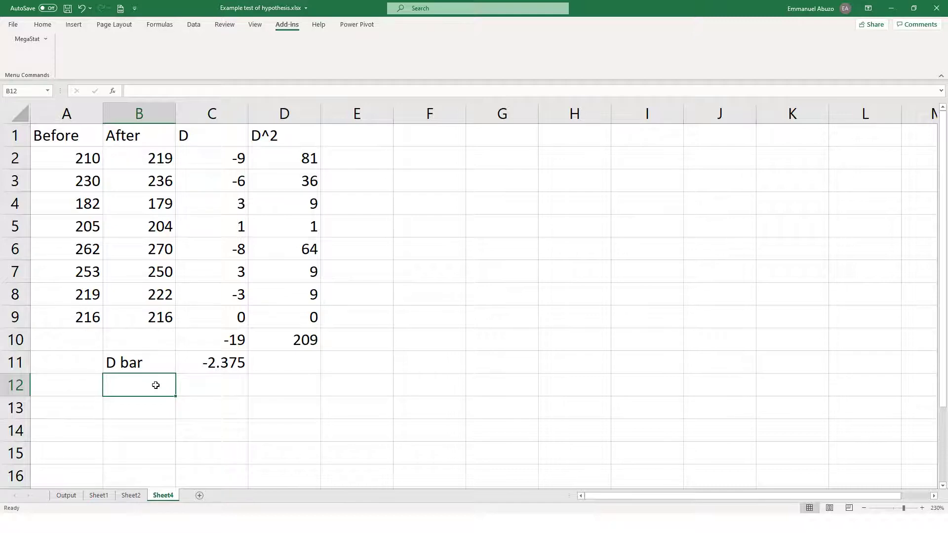
Label B12 as Sd and begin the standard deviation formula in C12 with =SQRT(((8*D10)-.
{"action": "type", "text": "Sd"}
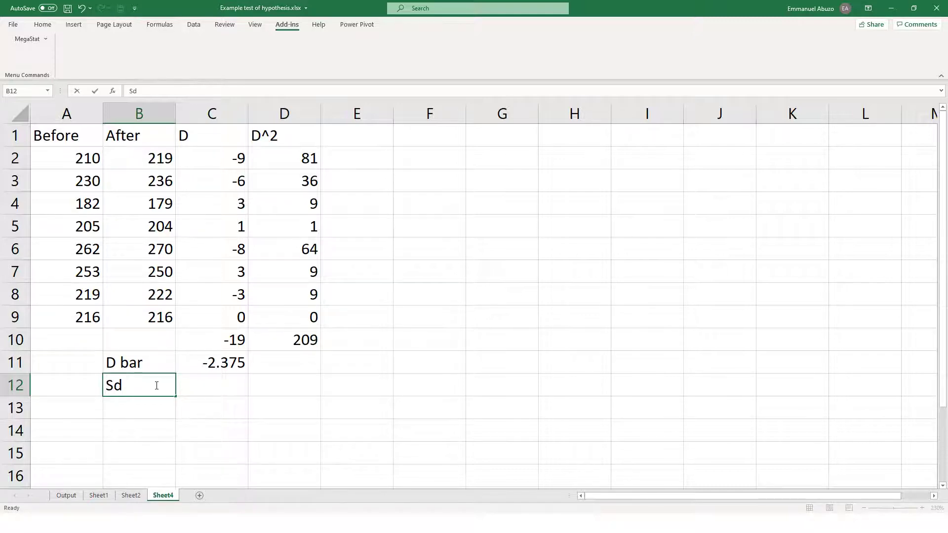
{"action": "left_click", "coordinate": [218, 387]}
{"action": "type", "text": "="}
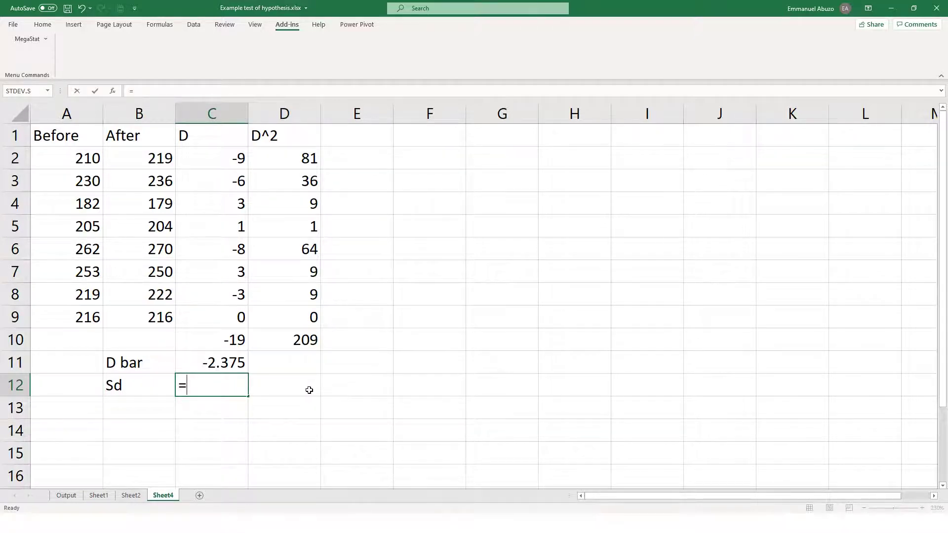
{"action": "type", "text": "s"}
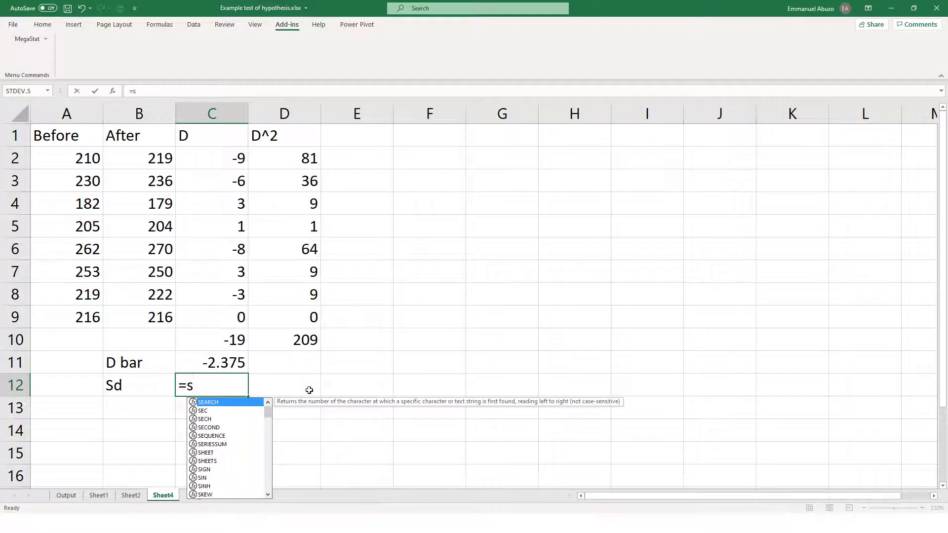
{"action": "type", "text": "q"}
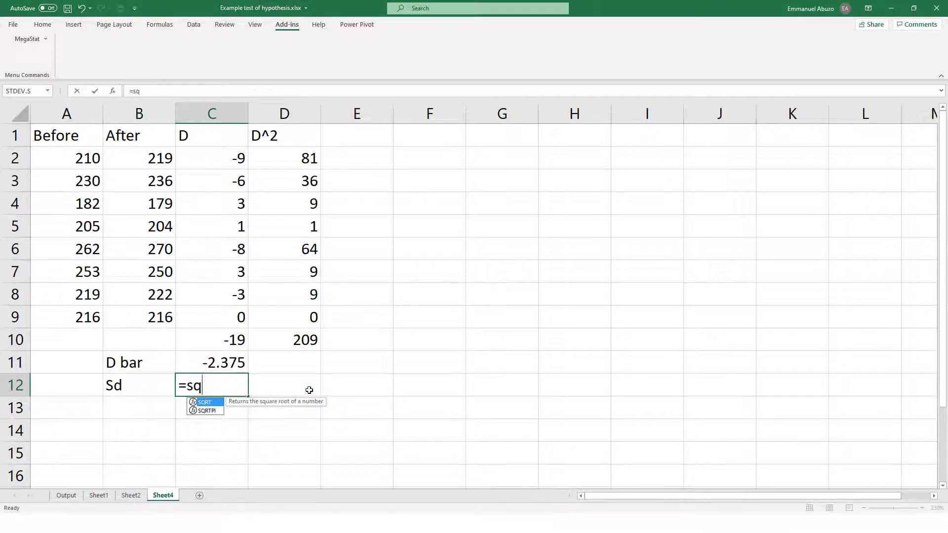
{"action": "double_click", "coordinate": [215, 402]}
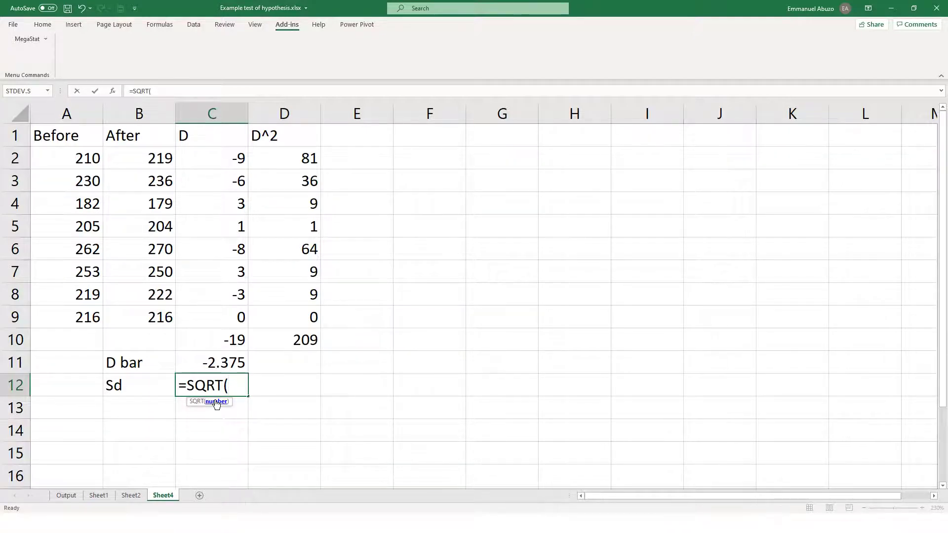
{"action": "type", "text": "("}
{"action": "type", "text": "8*"}
{"action": "left_click", "coordinate": [297, 342]}
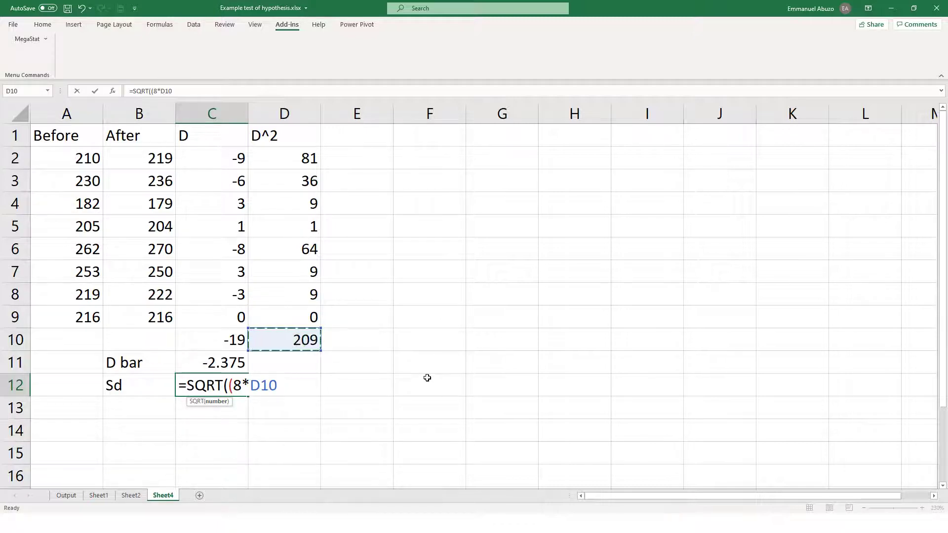
{"action": "type", "text": ")-"}
{"action": "left_click", "coordinate": [229, 384]}
{"action": "type", "text": "("}
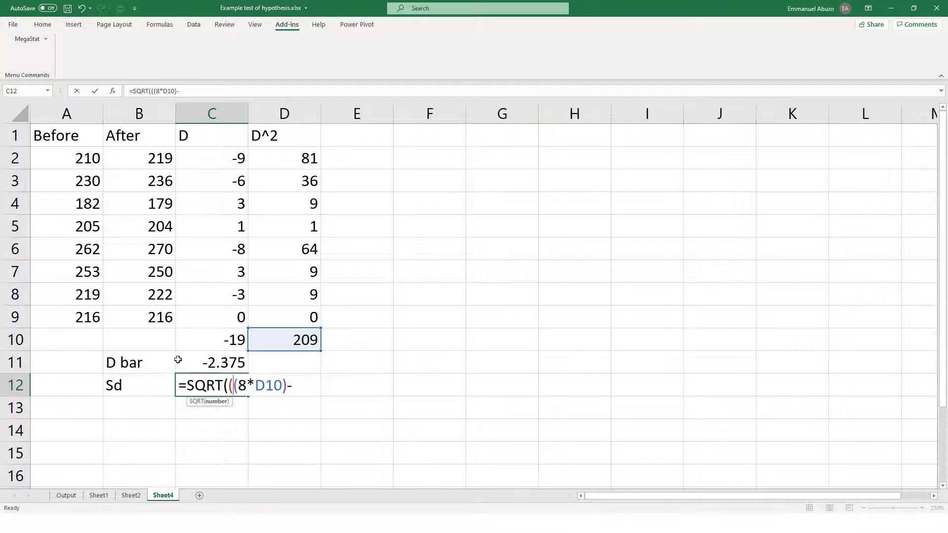
Complete the standard deviation formula in C12 as =SQRT(((8*D10)-(C10*C10))/(8*(8-1))).
{"action": "left_click", "coordinate": [296, 385]}
{"action": "type", "text": "("}
{"action": "left_click", "coordinate": [209, 338]}
{"action": "type", "text": "*"}
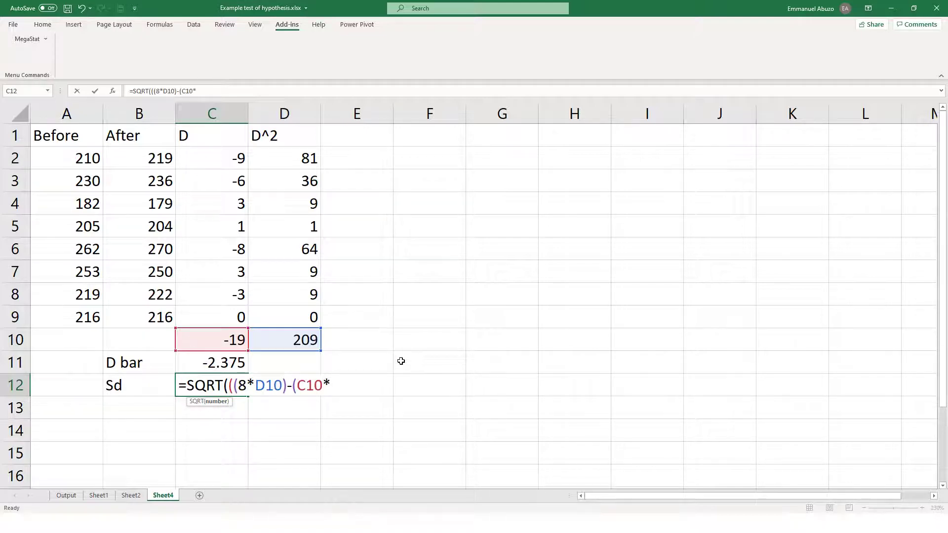
{"action": "left_click", "coordinate": [197, 343]}
{"action": "type", "text": ")"}
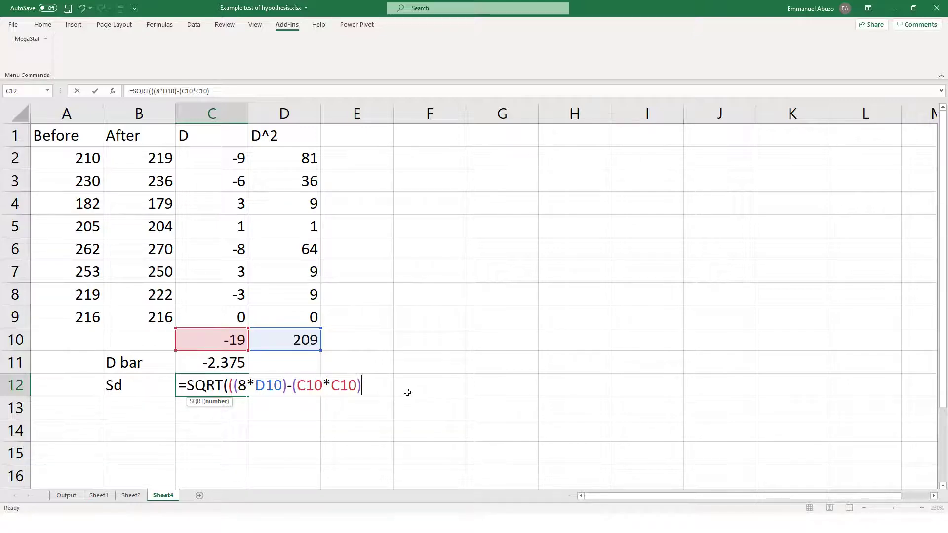
{"action": "type", "text": ")/(8*(8-1"}
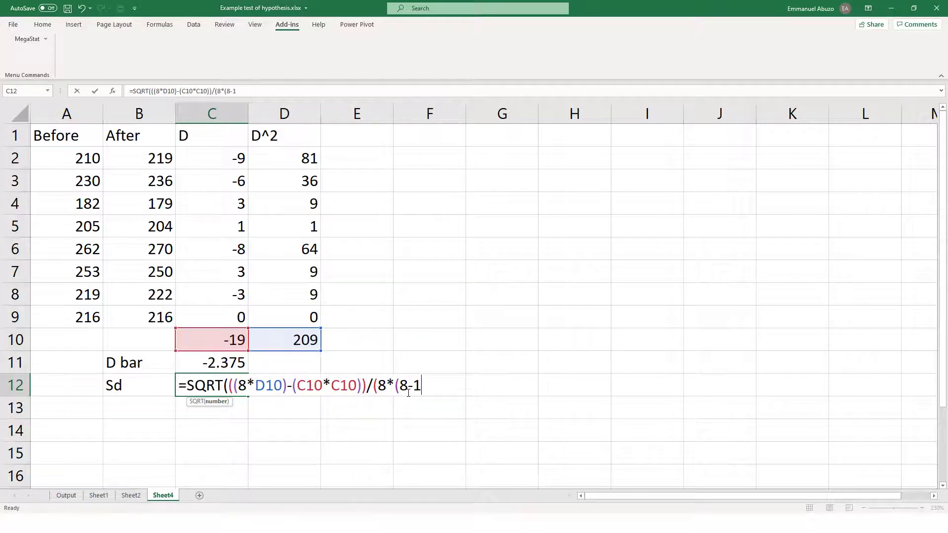
{"action": "type", "text": ")))"}
{"action": "key", "text": "Return"}
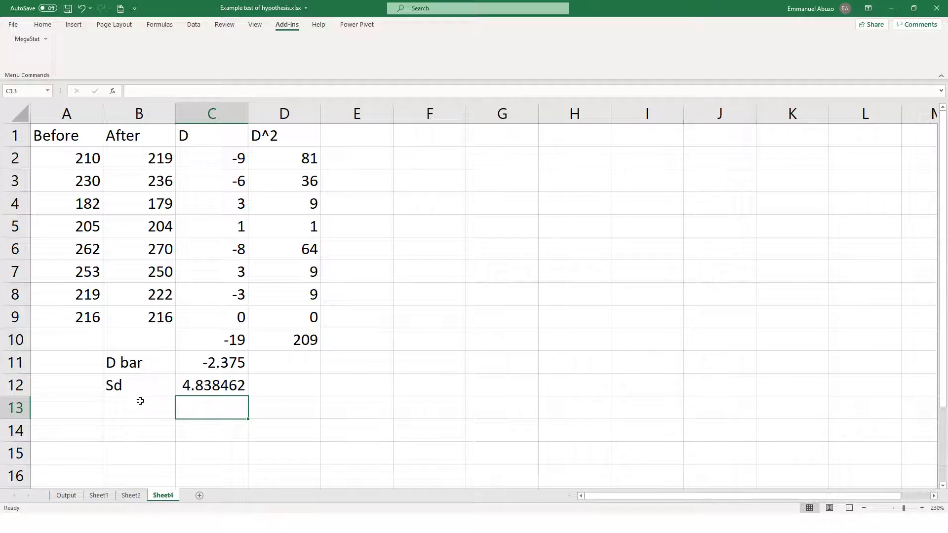
Label B13 as t= and calculate the test statistic in C13 with =(C11-0)/(C12/SQRT(8)).
{"action": "left_click", "coordinate": [146, 418]}
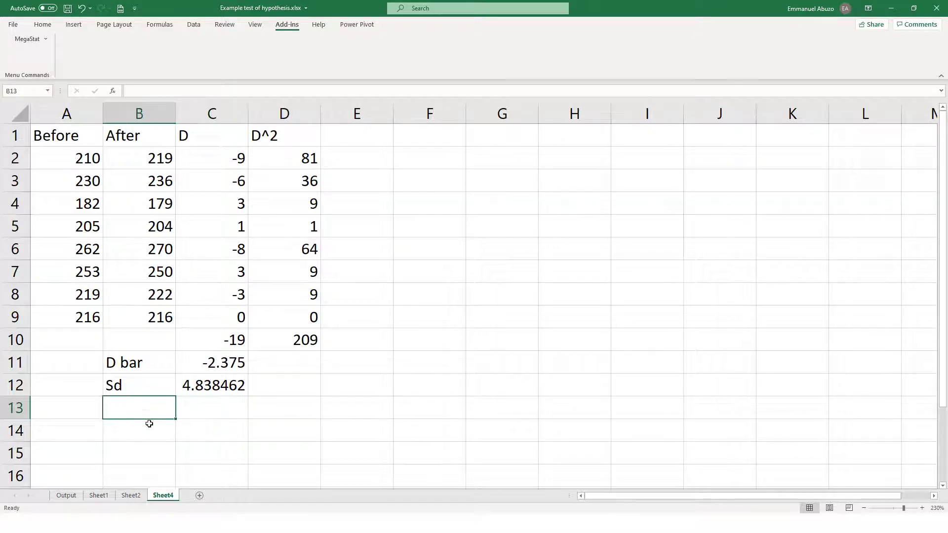
{"action": "type", "text": "t="}
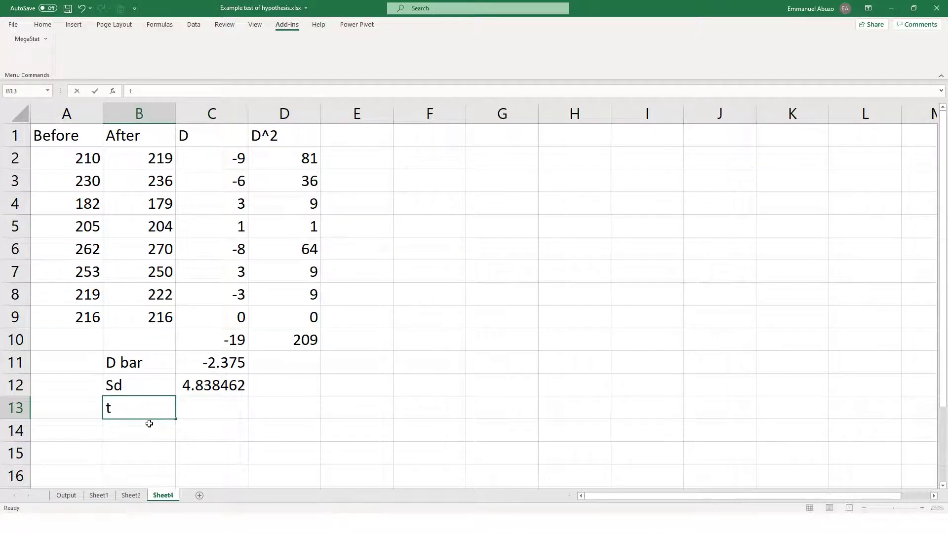
{"action": "key", "text": "Tab"}
{"action": "type", "text": "="}
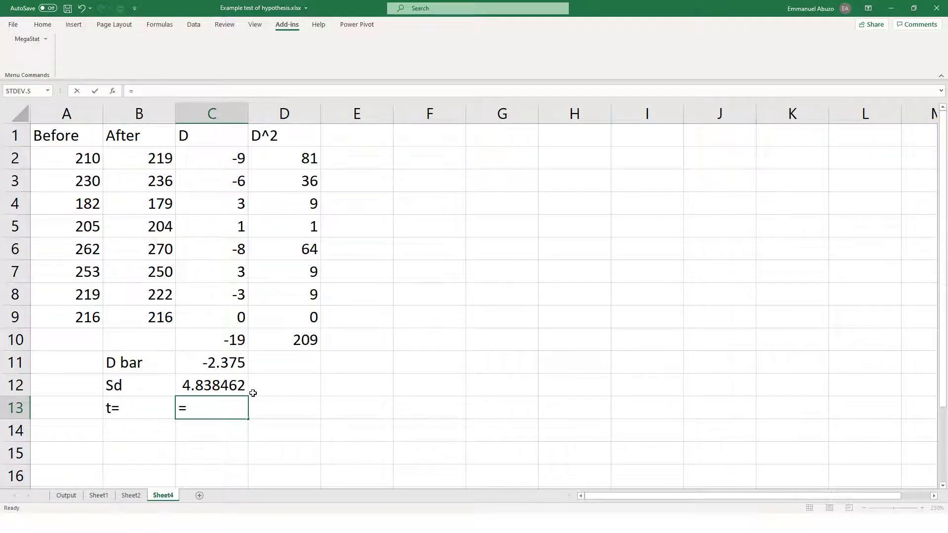
{"action": "type", "text": "("}
{"action": "left_click", "coordinate": [229, 364]}
{"action": "type", "text": "-0)"}
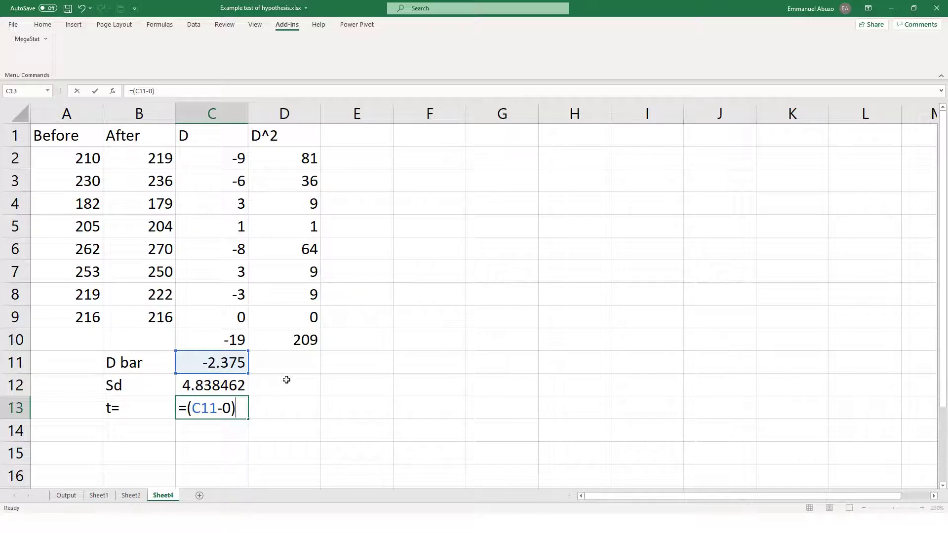
{"action": "type", "text": "/("}
{"action": "left_click", "coordinate": [206, 387]}
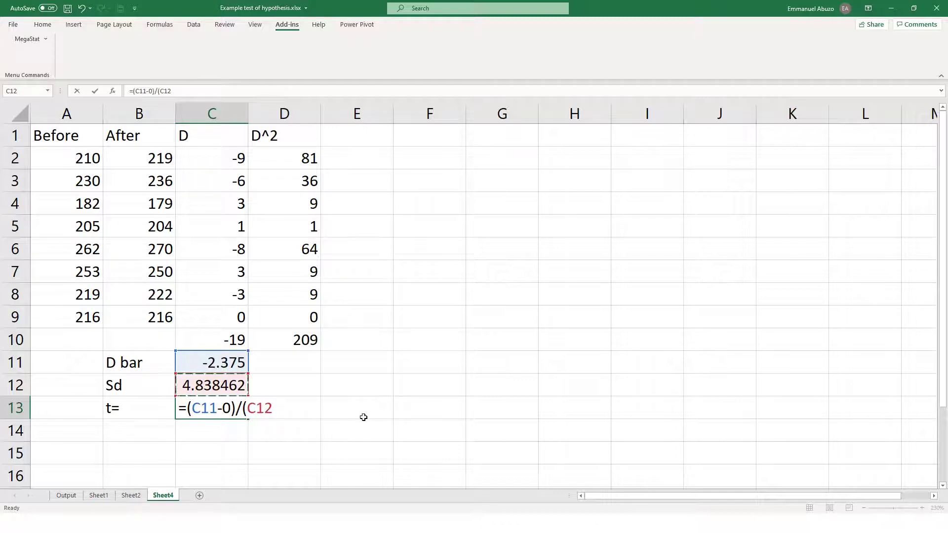
{"action": "type", "text": "/squ"}
{"action": "key", "text": "BackSpace"}
{"action": "double_click", "coordinate": [297, 424]}
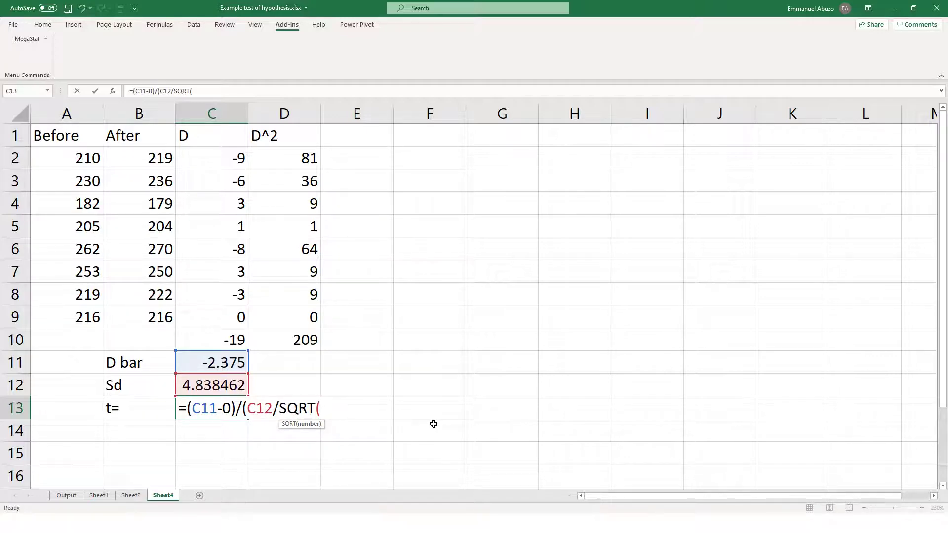
{"action": "type", "text": "8))"}
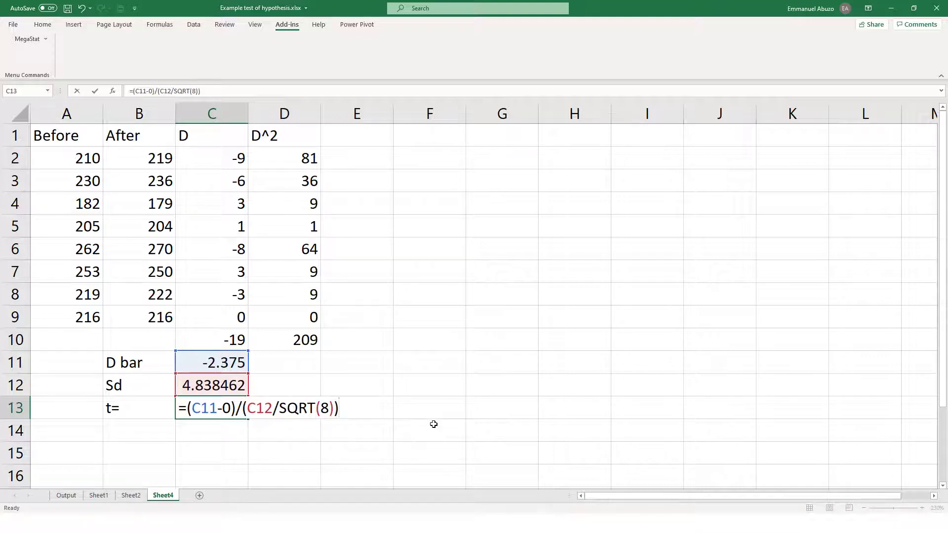
{"action": "key", "text": "Return"}
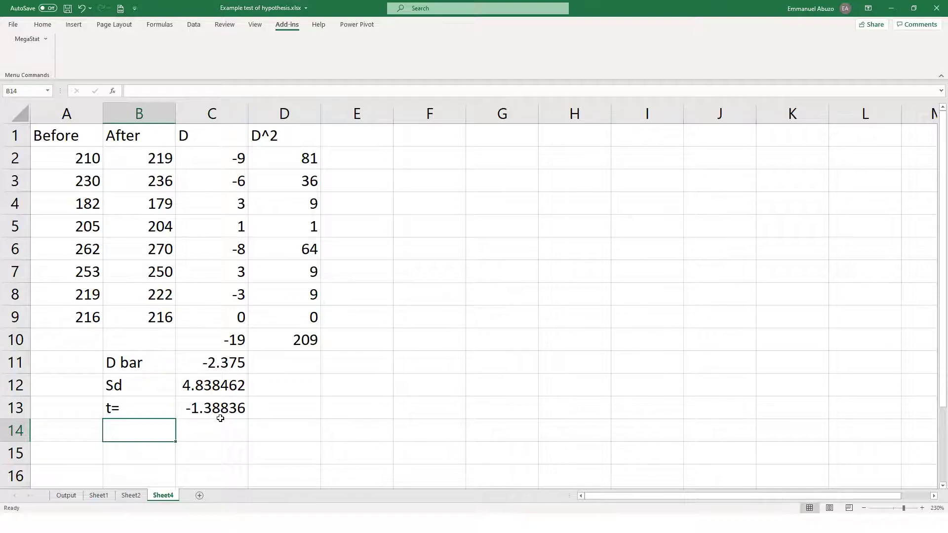
Switch to the Example slide in the presentation and handwrite an equals sign after the t formula.
{"action": "key", "text": "alt+Tab"}
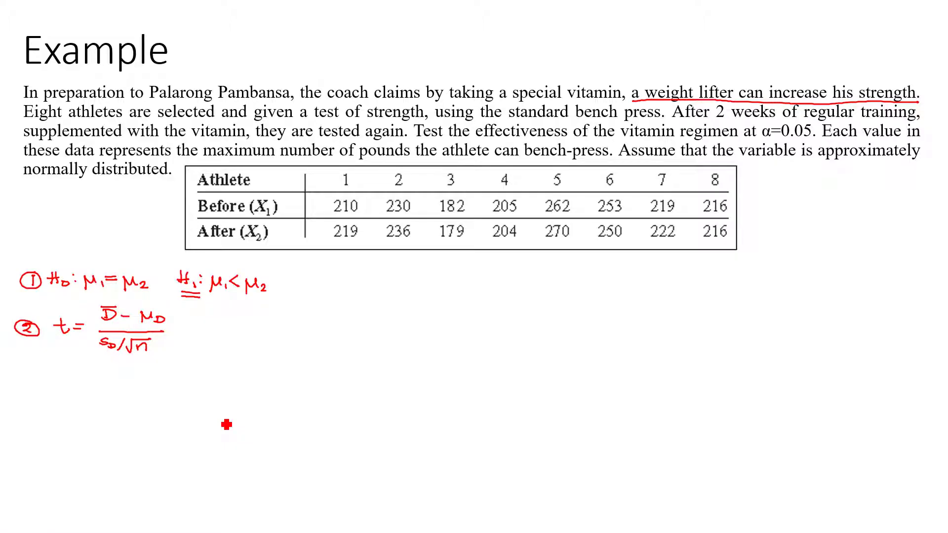
{"action": "left_click_drag", "start_coordinate": [180, 328], "coordinate": [193, 336]}
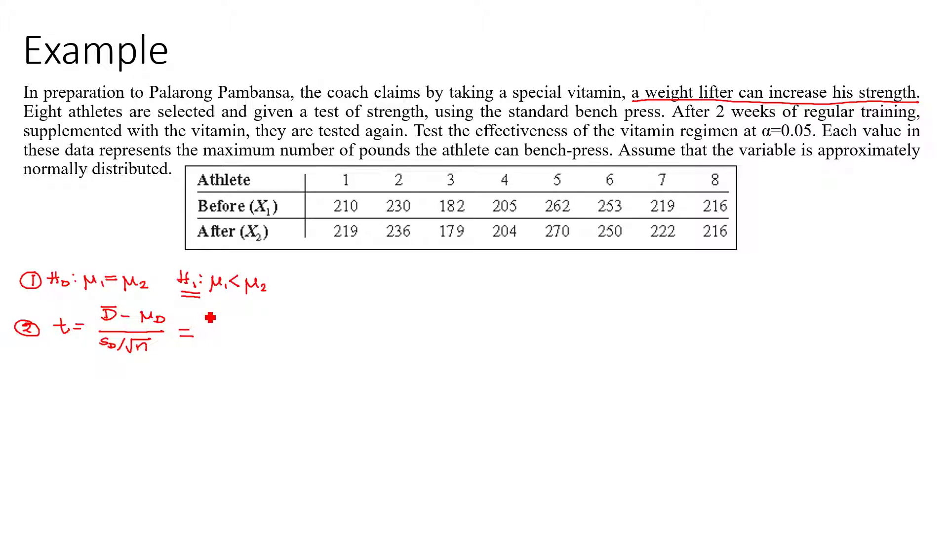
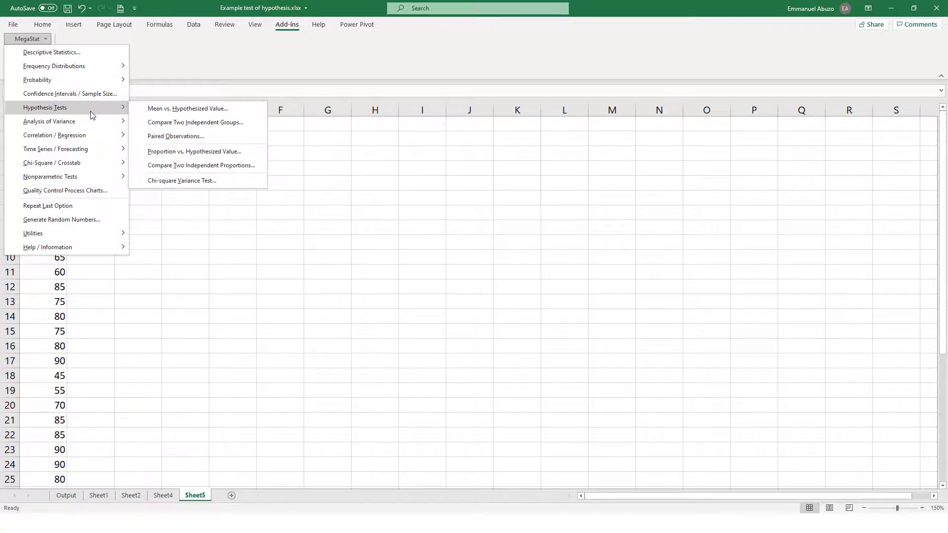
Set up MegaStat's Mean vs. Hypothesized Value test with input range Sheet5!$A$1:$A$37, hypothesized mean 80 and alternative less than.
{"action": "left_click", "coordinate": [235, 109]}
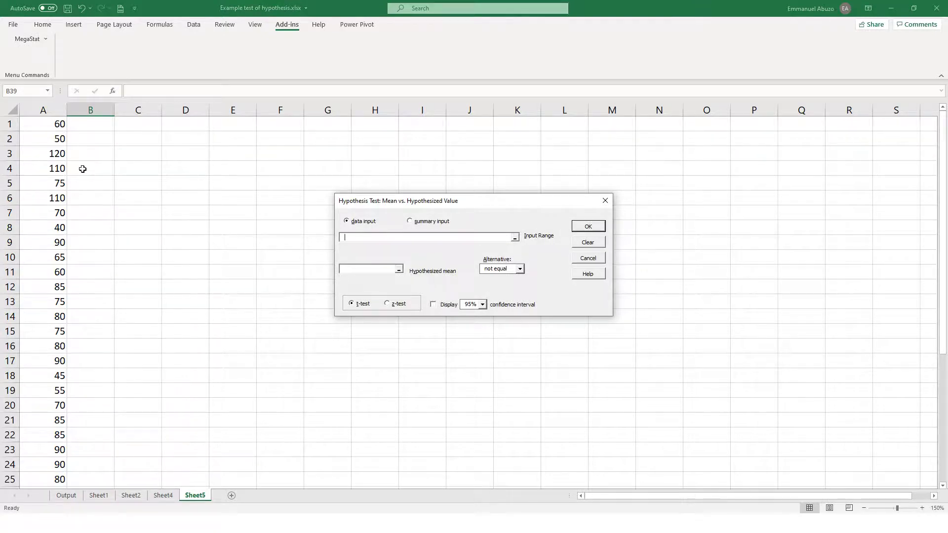
{"action": "left_click_drag", "start_coordinate": [46, 124], "coordinate": [43, 454]}
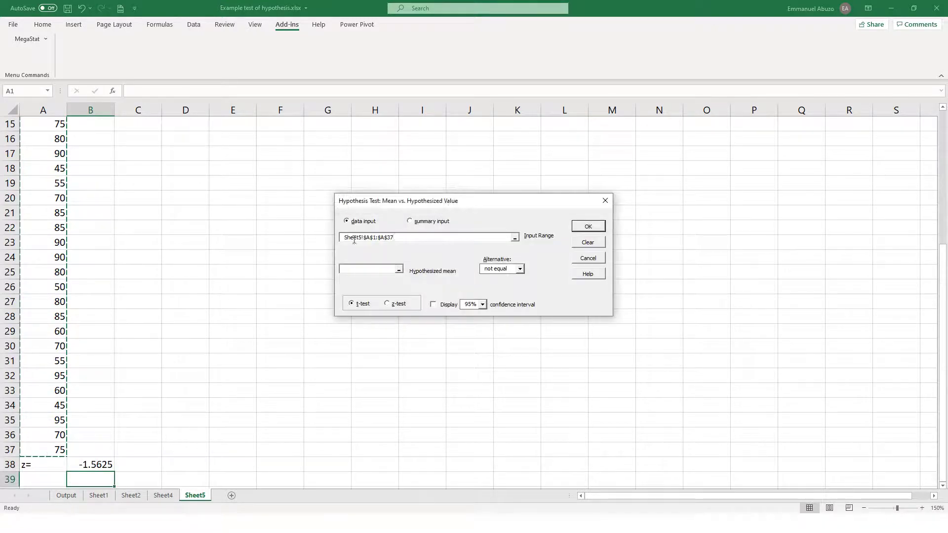
{"action": "left_click", "coordinate": [372, 269]}
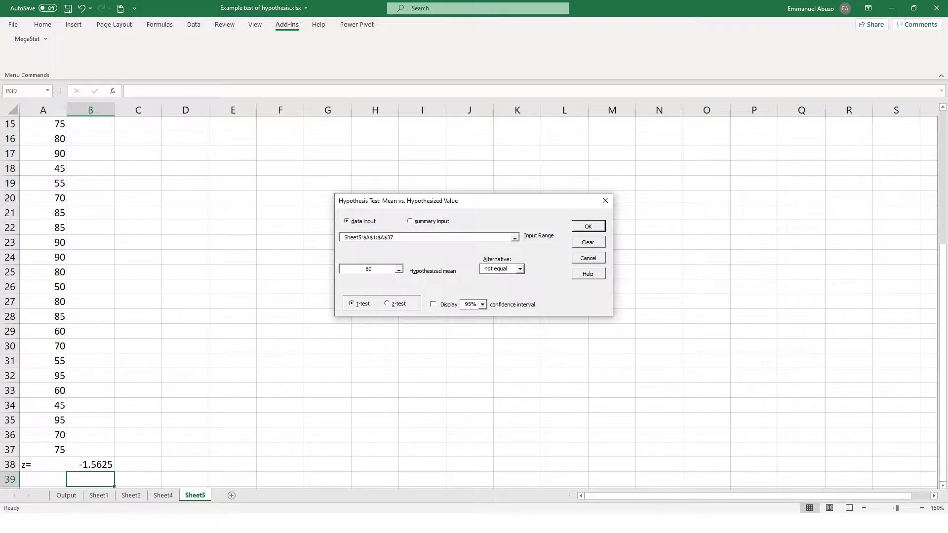
{"action": "left_click", "coordinate": [521, 269]}
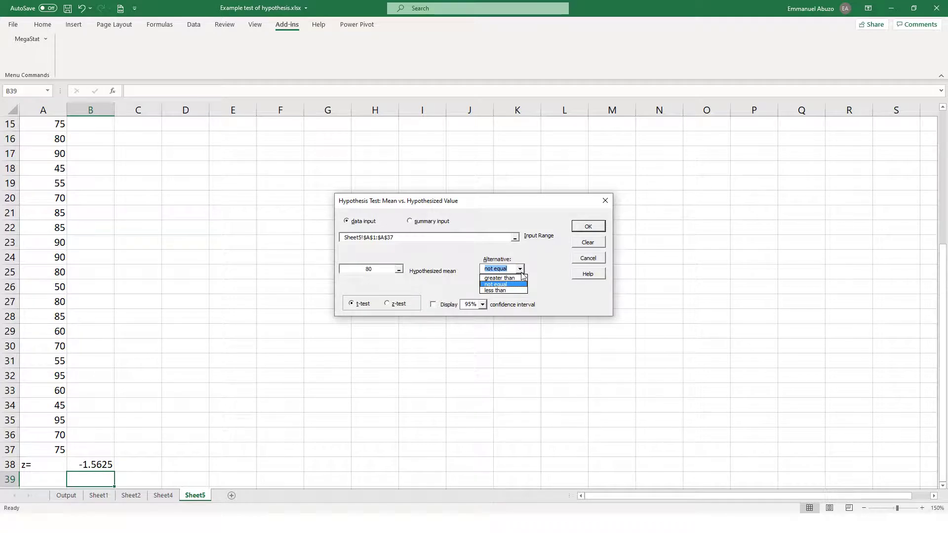
{"action": "left_click", "coordinate": [513, 291]}
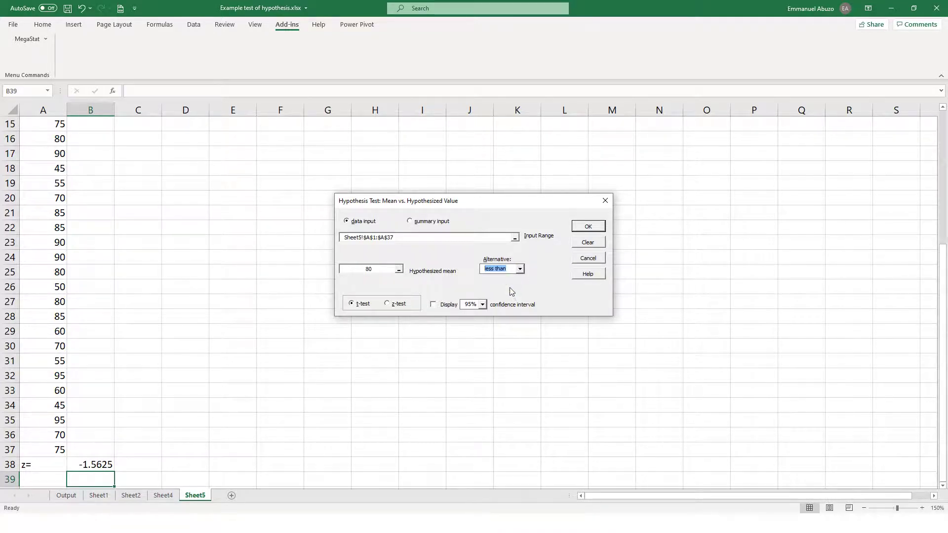
Run the hypothesis test as a z-test with a 90% confidence interval and show the Output sheet.
{"action": "left_click", "coordinate": [388, 305]}
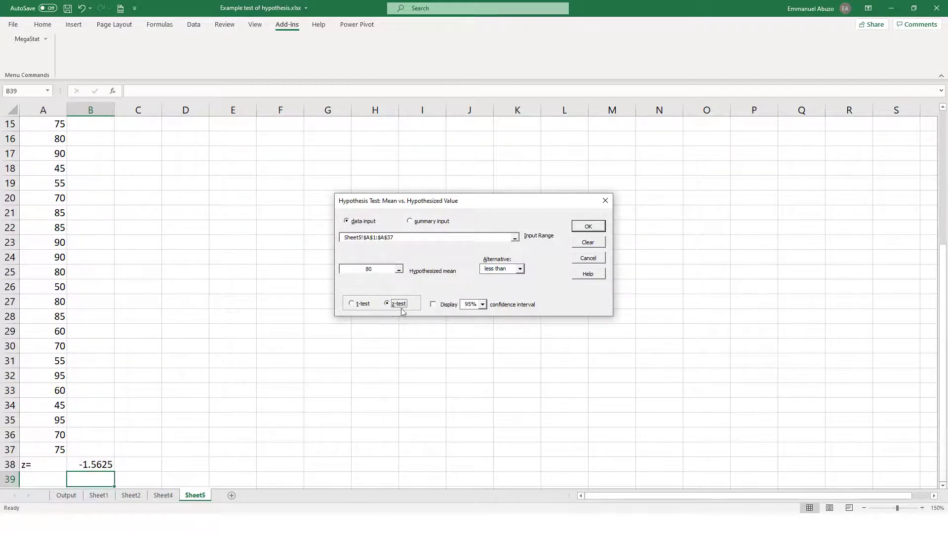
{"action": "left_click", "coordinate": [482, 305]}
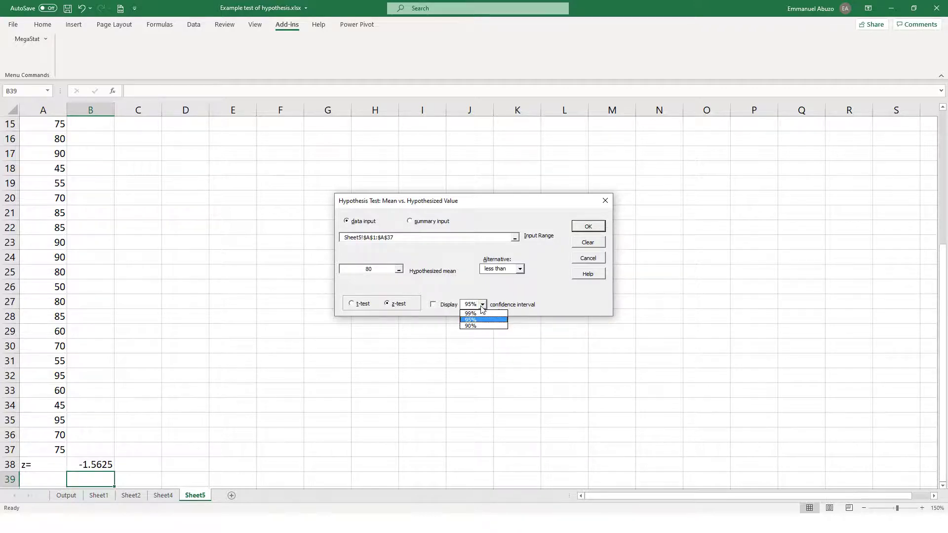
{"action": "left_click", "coordinate": [481, 325]}
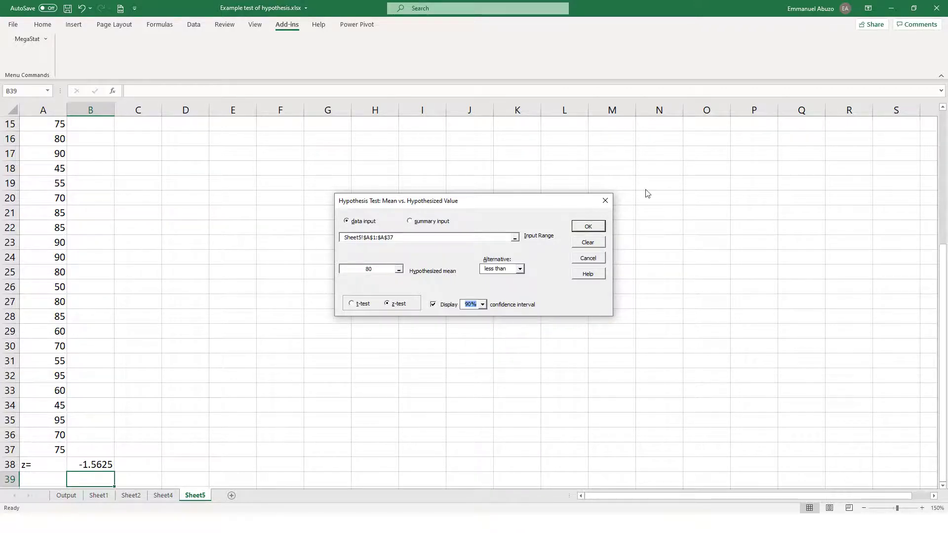
{"action": "left_click", "coordinate": [588, 226]}
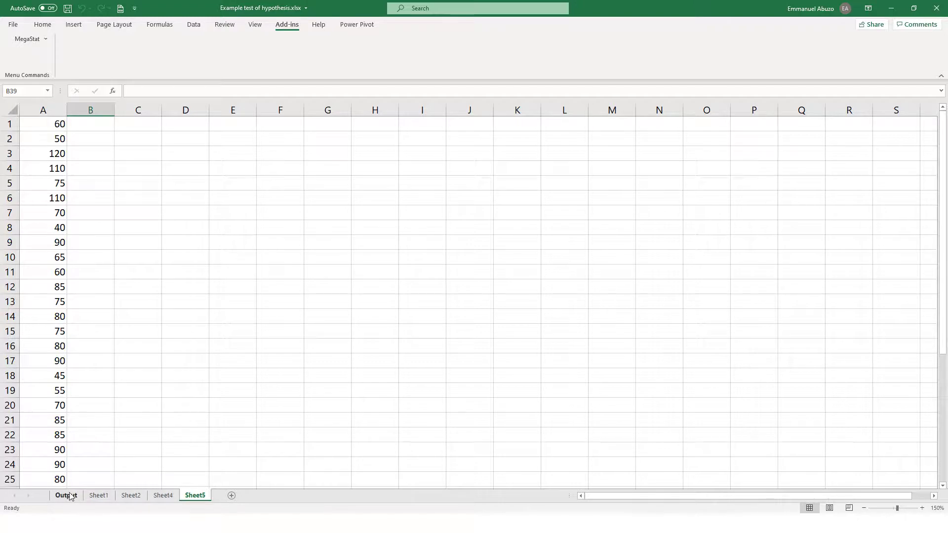
{"action": "left_click", "coordinate": [66, 495]}
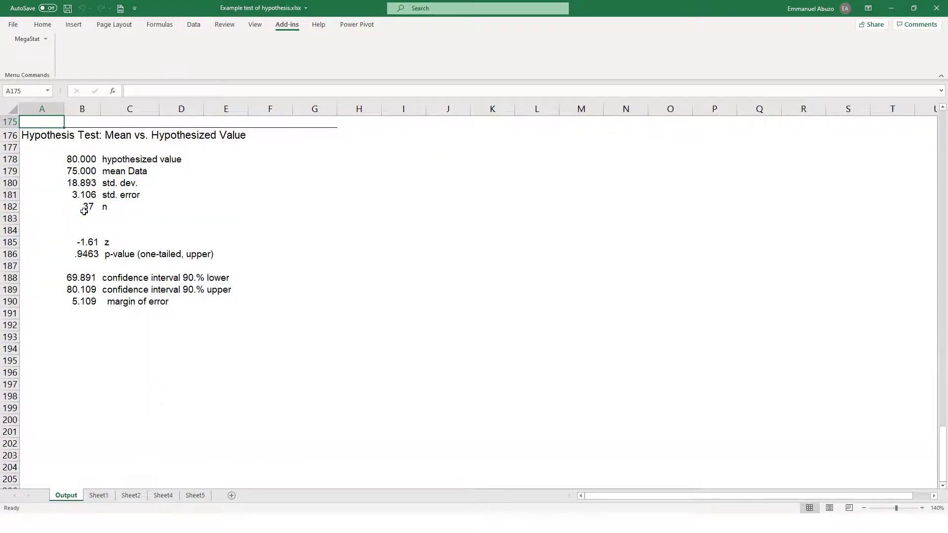
Check cell A37 on Sheet5 and rerun the Mean vs. Hypothesized Value test with the input range limited to A1:A36.
{"action": "left_click", "coordinate": [196, 496]}
{"action": "scroll", "coordinate": [89, 316], "scroll_direction": "down", "scroll_amount": 8}
{"action": "scroll", "coordinate": [98, 322], "scroll_direction": "up", "scroll_amount": 1}
{"action": "left_click", "coordinate": [54, 348]}
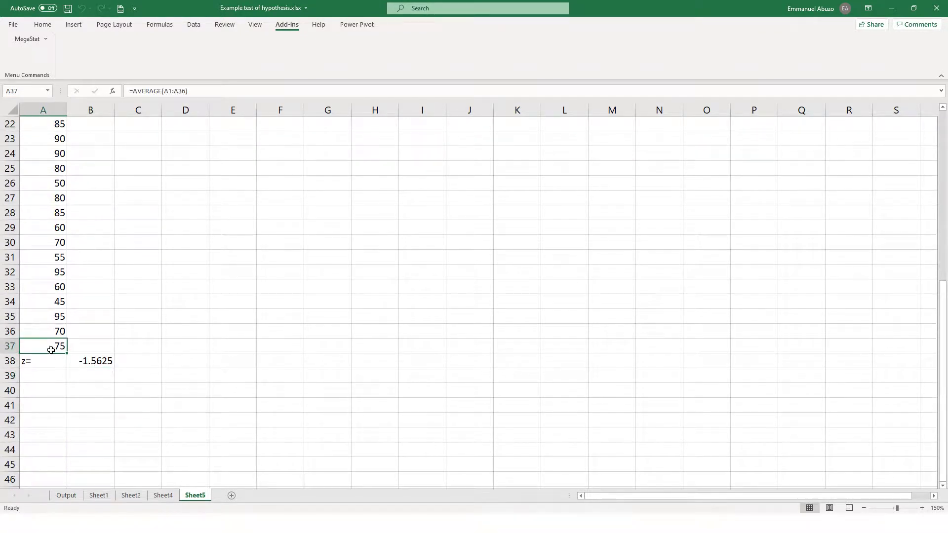
{"action": "scroll", "coordinate": [270, 355], "scroll_direction": "up", "scroll_amount": 7}
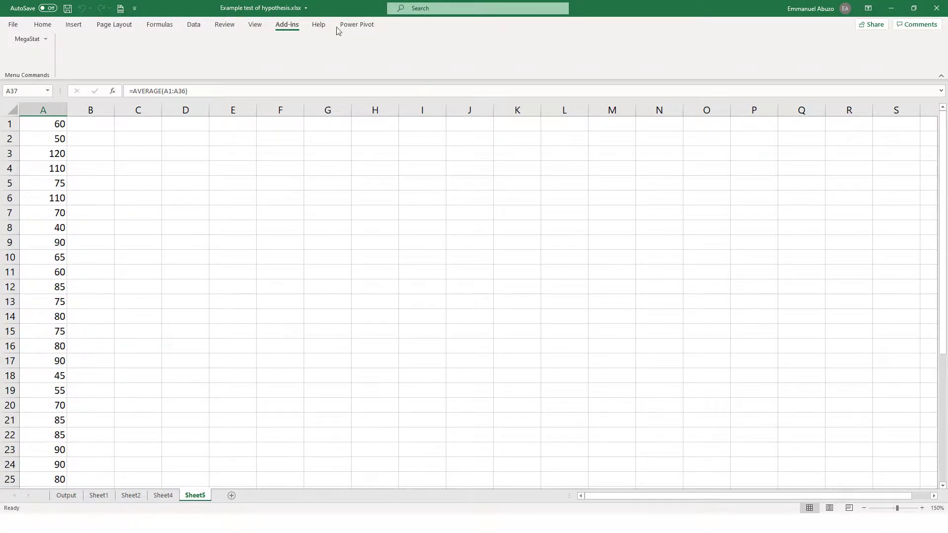
{"action": "left_click", "coordinate": [41, 40]}
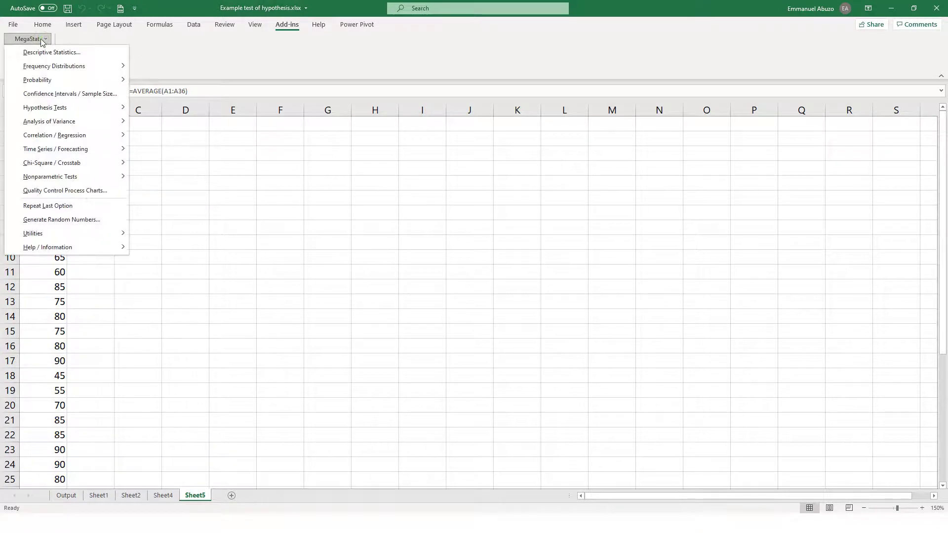
{"action": "mouse_move", "coordinate": [55, 113]}
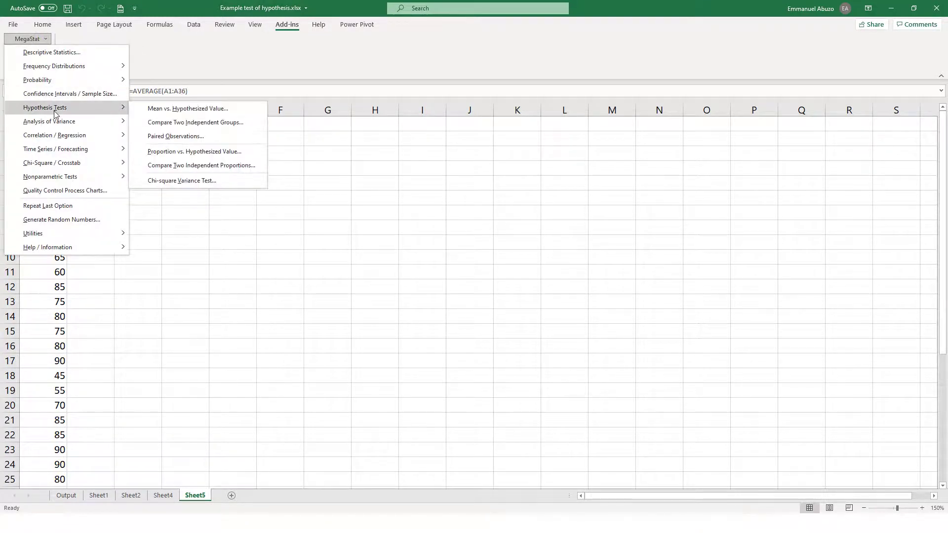
{"action": "left_click", "coordinate": [222, 108]}
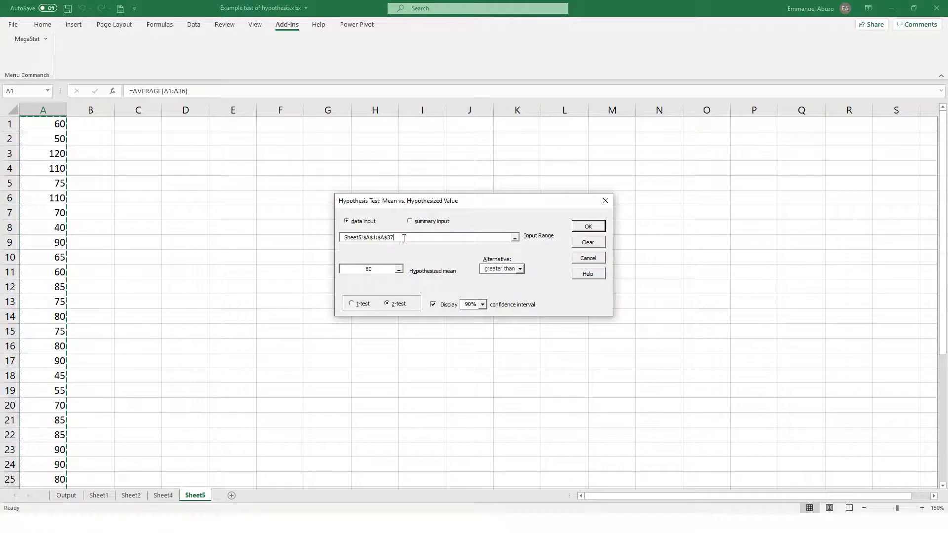
{"action": "left_click_drag", "start_coordinate": [404, 238], "coordinate": [342, 238]}
{"action": "key", "text": "BackSpace"}
{"action": "left_click_drag", "start_coordinate": [40, 125], "coordinate": [45, 430]}
{"action": "left_click", "coordinate": [592, 225]}
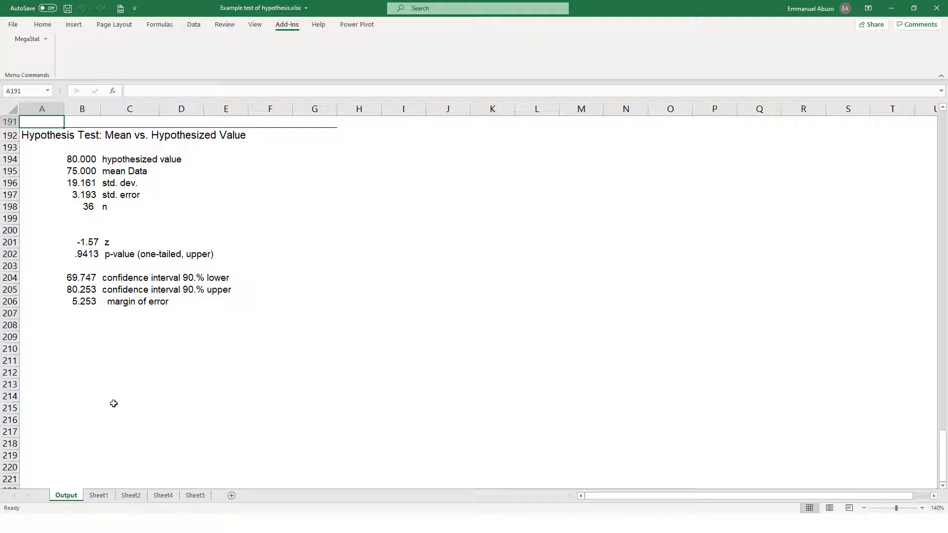
Rerun the Mean vs. Hypothesized Value test on the Sheet5 data with the alternative set to less than.
{"action": "left_click", "coordinate": [194, 496]}
{"action": "left_click", "coordinate": [39, 41]}
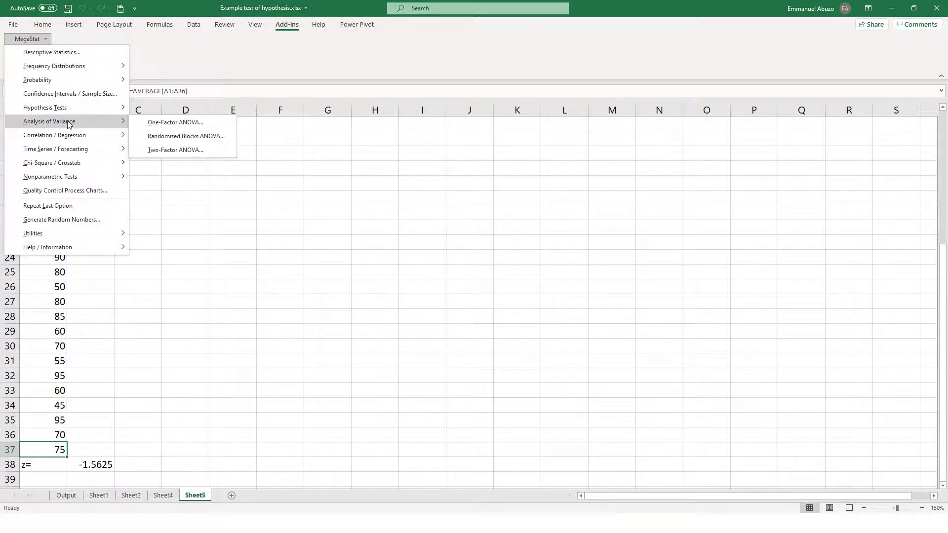
{"action": "mouse_move", "coordinate": [77, 110]}
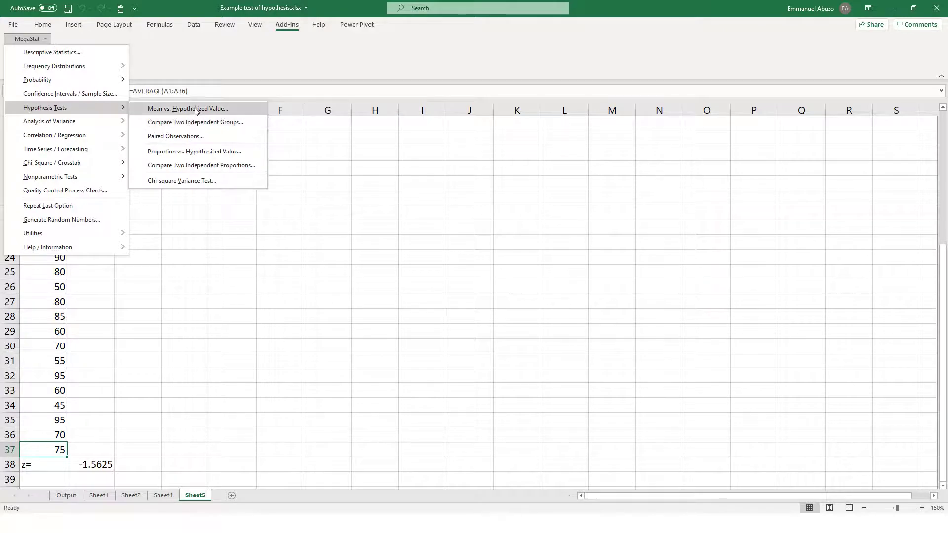
{"action": "left_click", "coordinate": [198, 109]}
{"action": "left_click", "coordinate": [520, 268]}
{"action": "left_click", "coordinate": [506, 293]}
{"action": "left_click", "coordinate": [589, 227]}
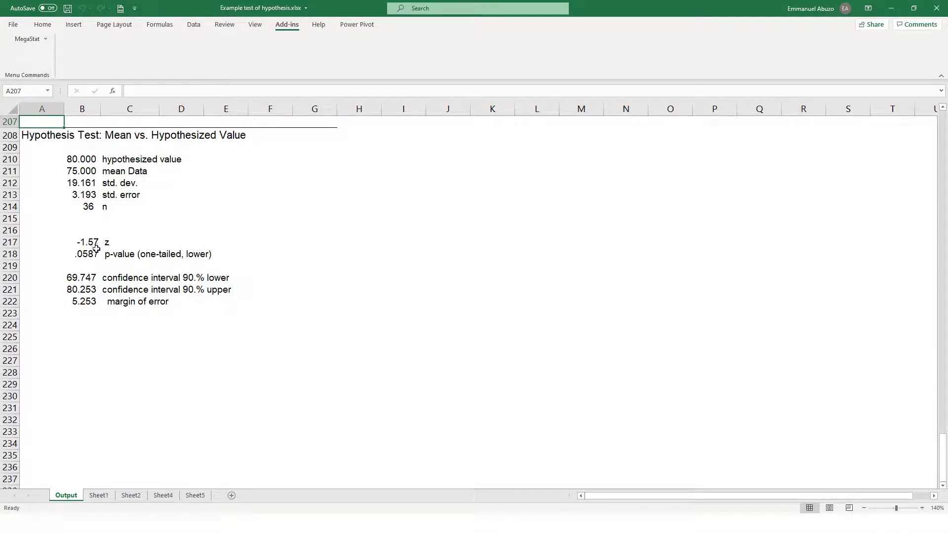
Return to Sheet5 and examine the manually calculated z value below the data column.
{"action": "left_click", "coordinate": [196, 496]}
{"action": "scroll", "coordinate": [174, 398], "scroll_direction": "down", "scroll_amount": 18}
{"action": "scroll", "coordinate": [174, 398], "scroll_direction": "up", "scroll_amount": 6}
{"action": "scroll", "coordinate": [173, 398], "scroll_direction": "up", "scroll_amount": 4}
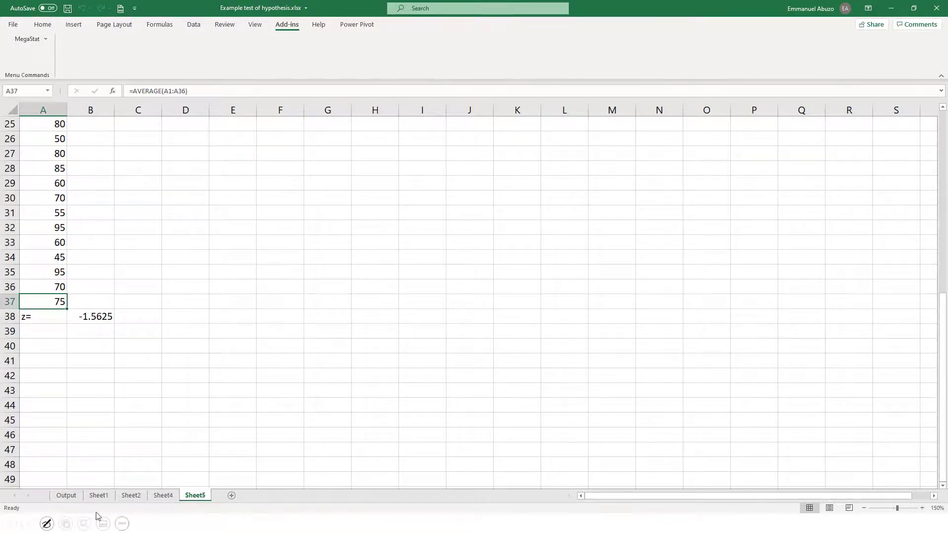
Return to the Output sheet and check the one-tailed p-value of the Mean vs. Hypothesized Value test.
{"action": "left_click", "coordinate": [66, 496]}
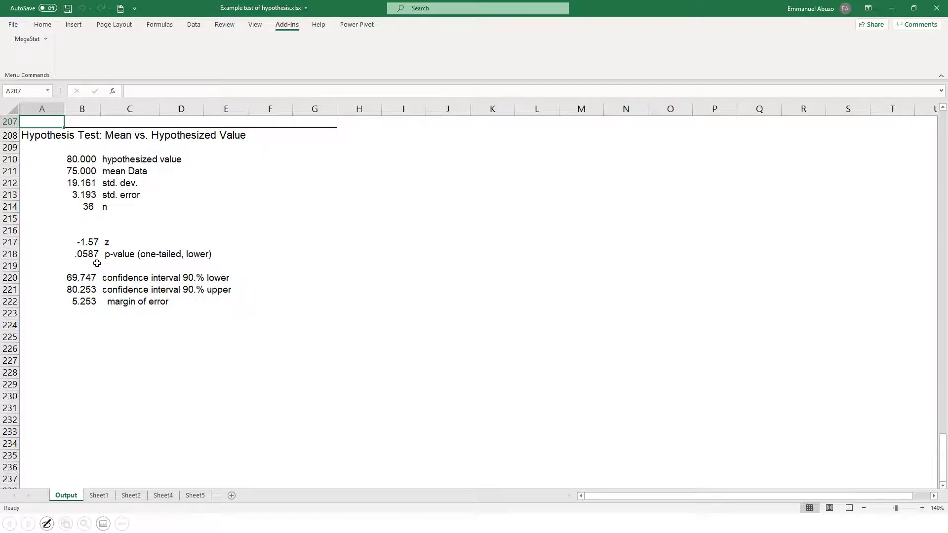
{"action": "left_click", "coordinate": [84, 254]}
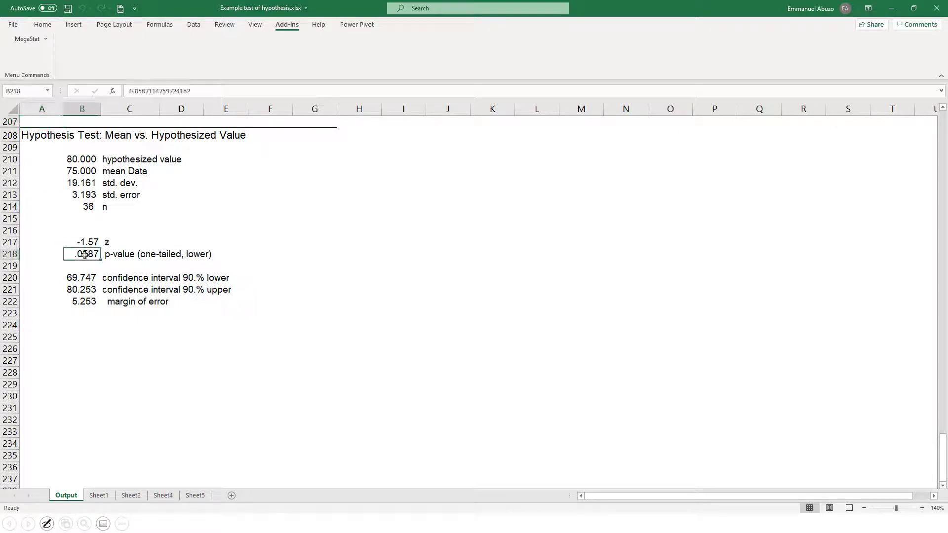
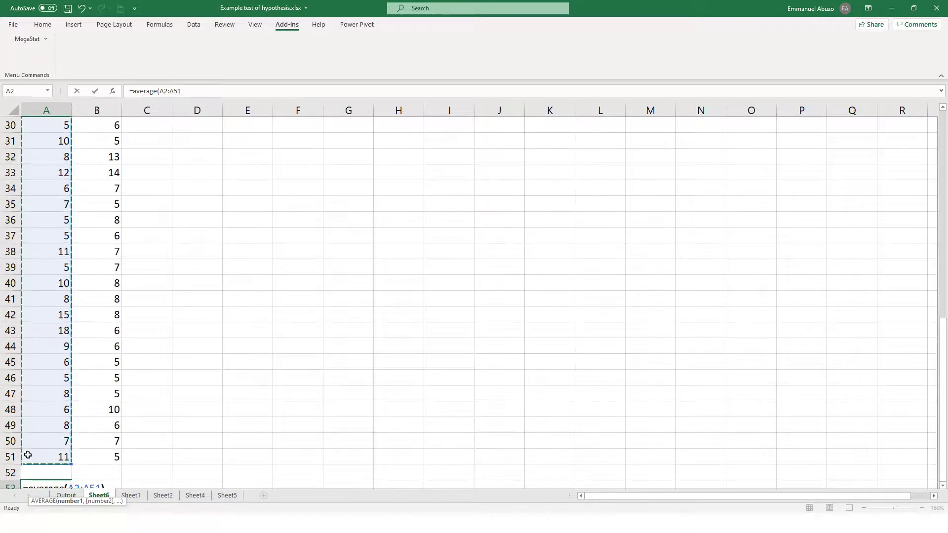
Finish the average of A2:A51 in cell A53 and copy the formula across to B53 on Sheet6.
{"action": "type", "text": ")"}
{"action": "key", "text": "Return"}
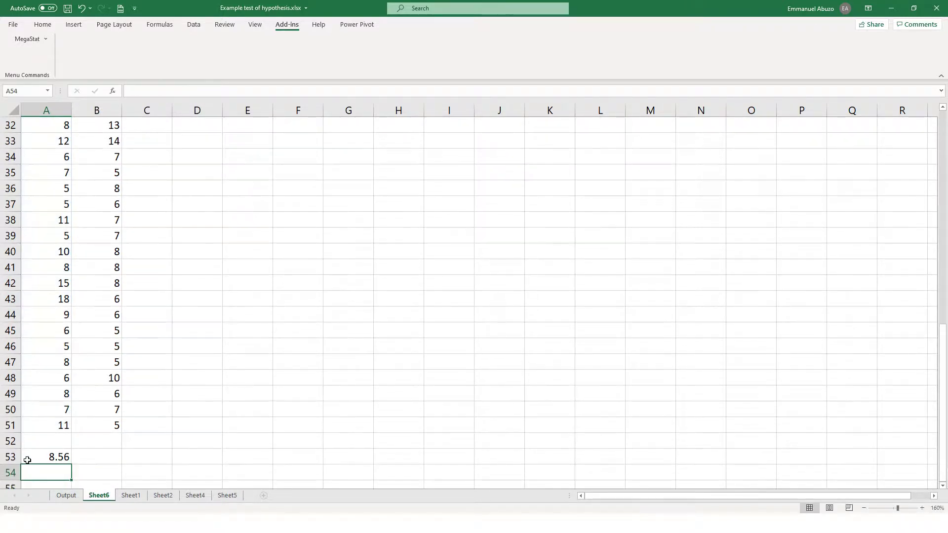
{"action": "left_click", "coordinate": [45, 456]}
{"action": "left_click", "coordinate": [74, 465]}
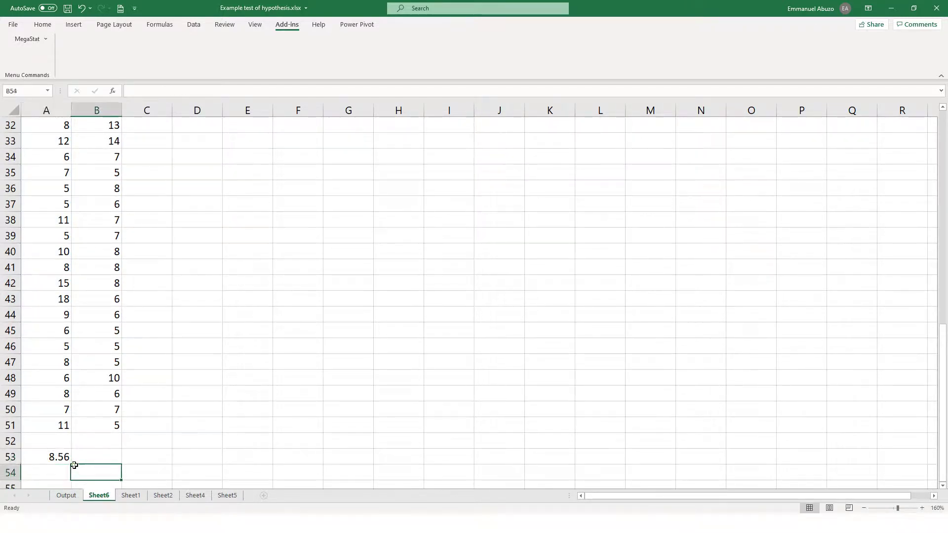
{"action": "left_click", "coordinate": [44, 455]}
{"action": "left_click_drag", "start_coordinate": [72, 464], "coordinate": [102, 464]}
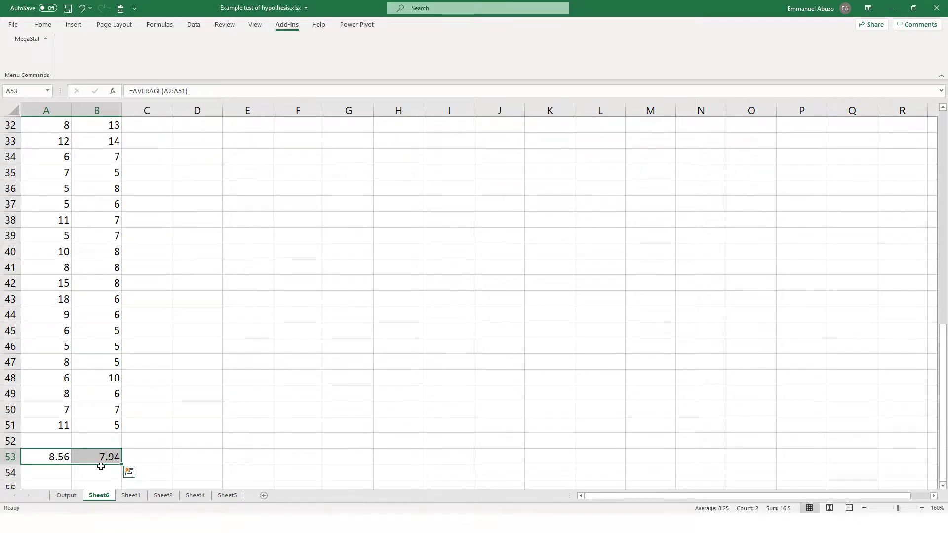
Label cell A55 with "z=" below the two column averages.
{"action": "scroll", "coordinate": [207, 417], "scroll_direction": "down", "scroll_amount": 2}
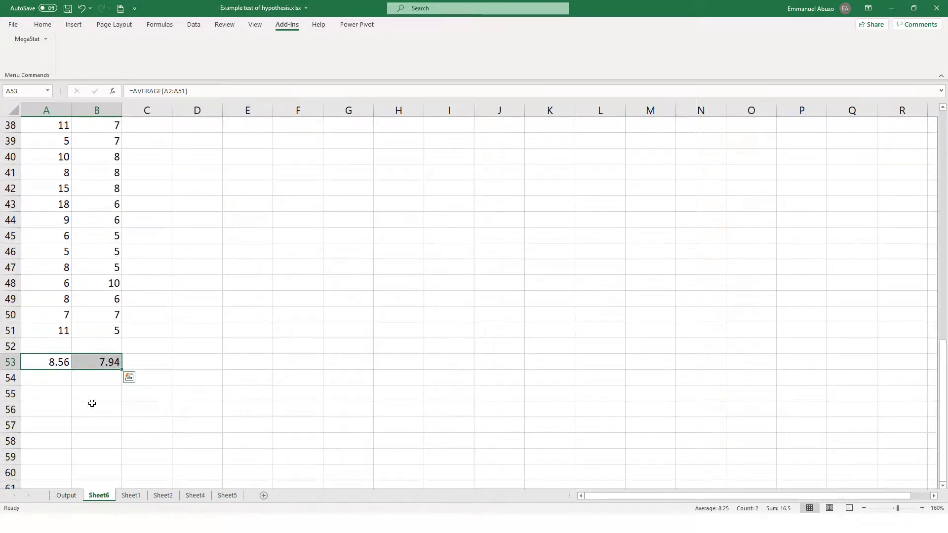
{"action": "left_click", "coordinate": [54, 410]}
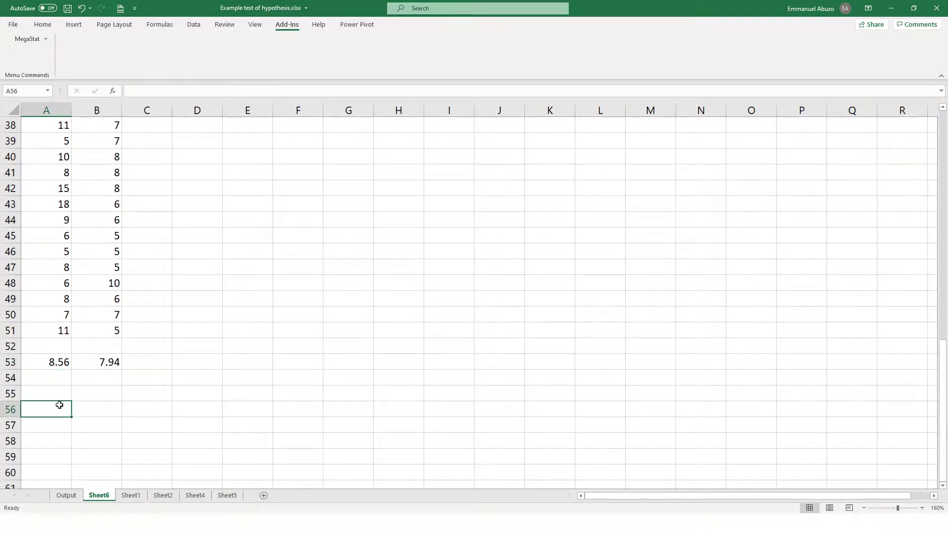
{"action": "left_click", "coordinate": [62, 393]}
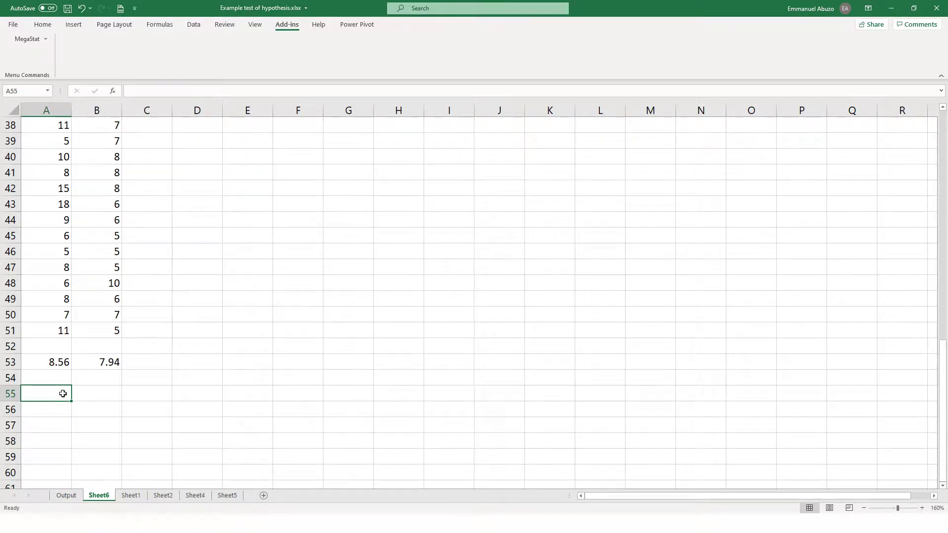
{"action": "type", "text": "z="}
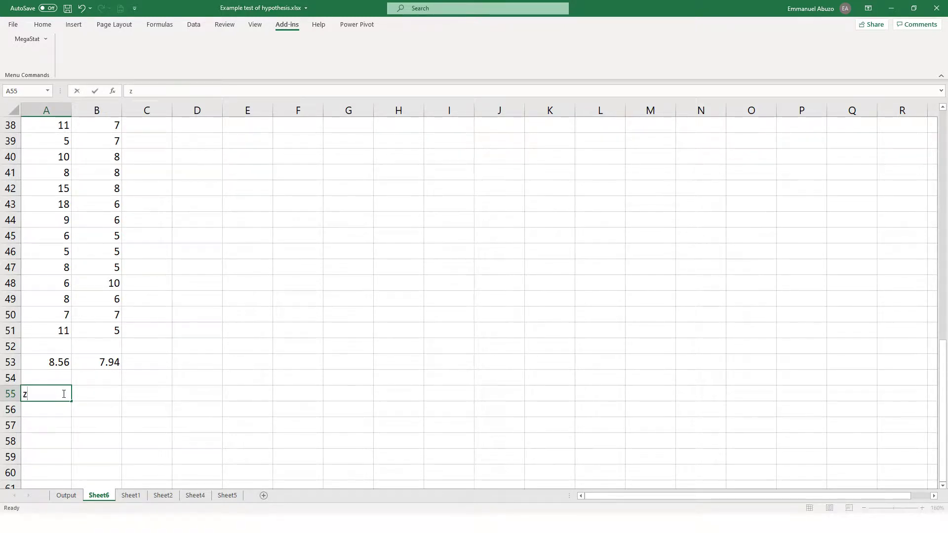
{"action": "key", "text": "Tab"}
Begin the z formula in B55 with the numerator ((A53-B53)-0), followed by a division sign.
{"action": "type", "text": "="}
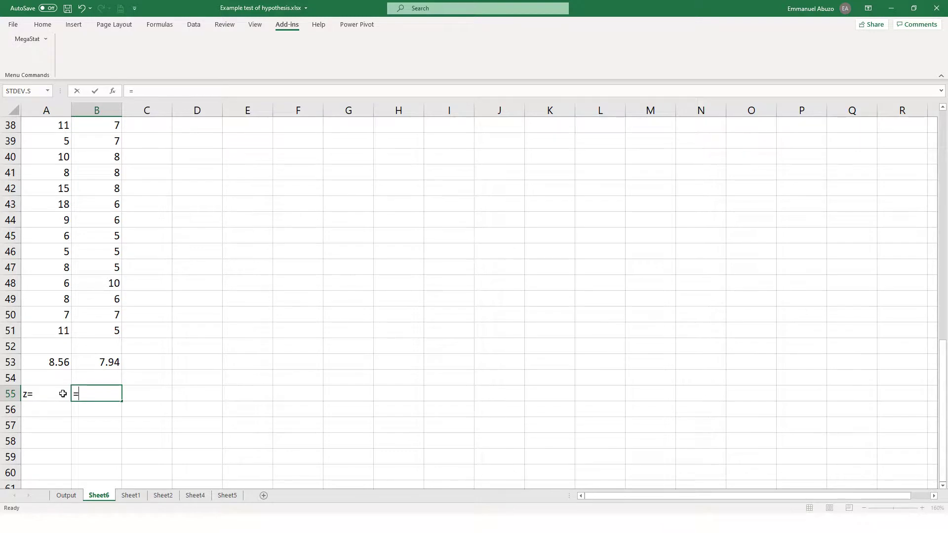
{"action": "type", "text": "(("}
{"action": "left_click", "coordinate": [55, 362]}
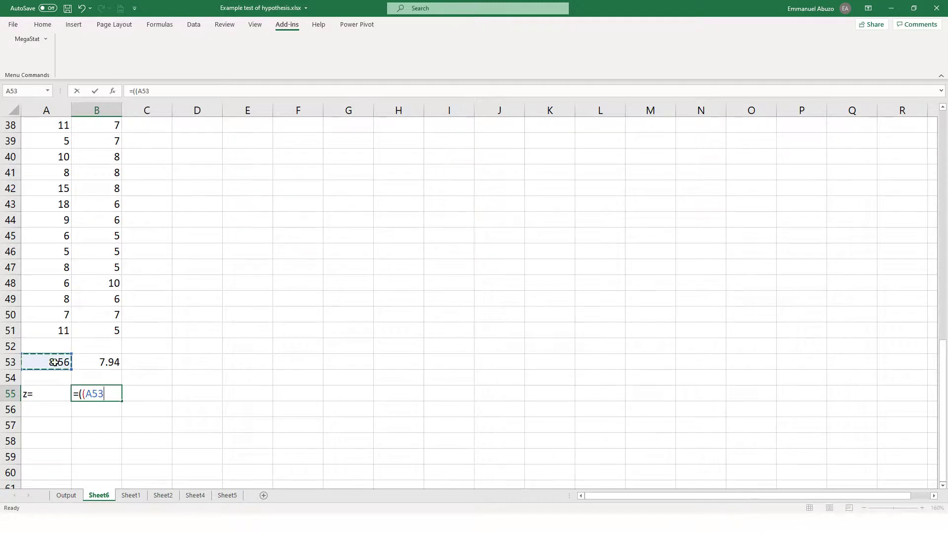
{"action": "type", "text": "-"}
{"action": "left_click", "coordinate": [90, 362]}
{"action": "type", "text": ")-"}
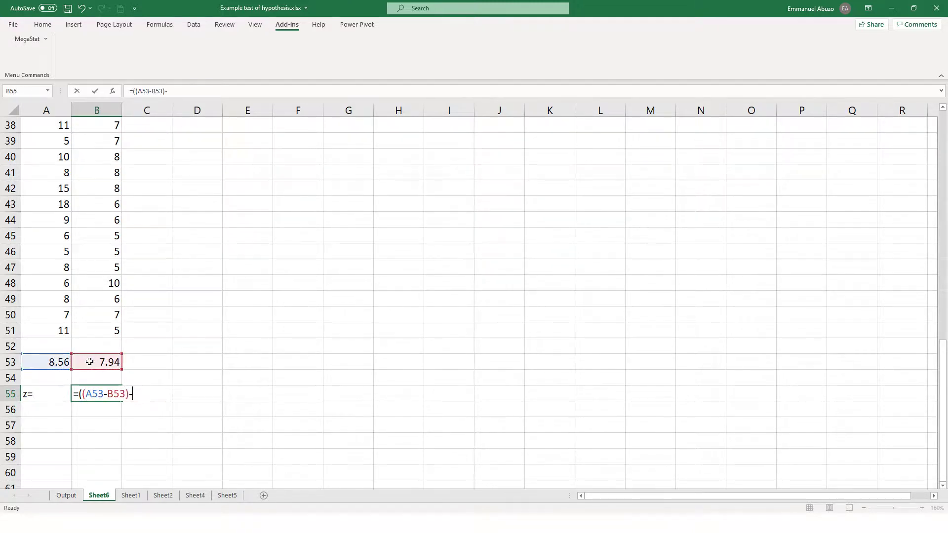
{"action": "type", "text": "0)/"}
{"action": "key", "text": "BackSpace"}
{"action": "type", "text": "/"}
Complete the B55 formula with the denominator Sqrt((3.3/50)+(3.3/50)).
{"action": "type", "text": "S"}
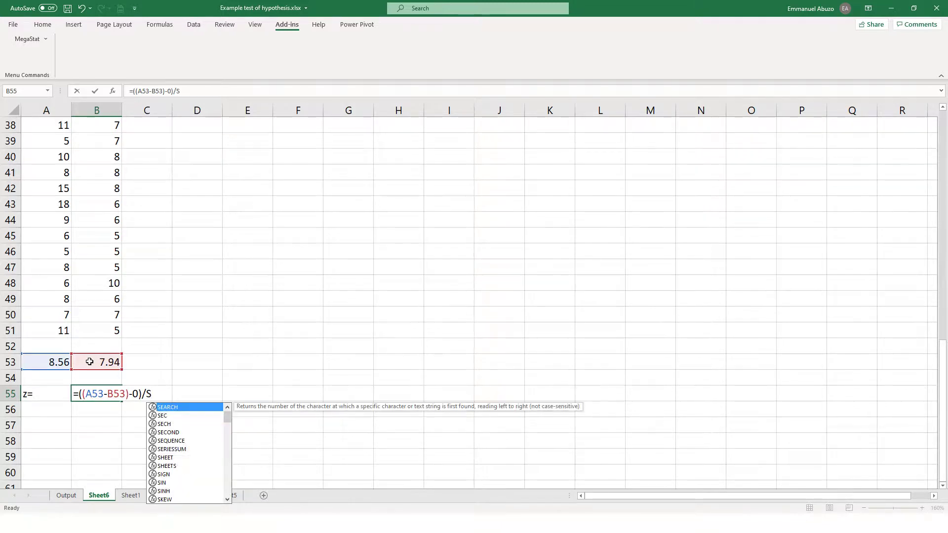
{"action": "type", "text": "qrt"}
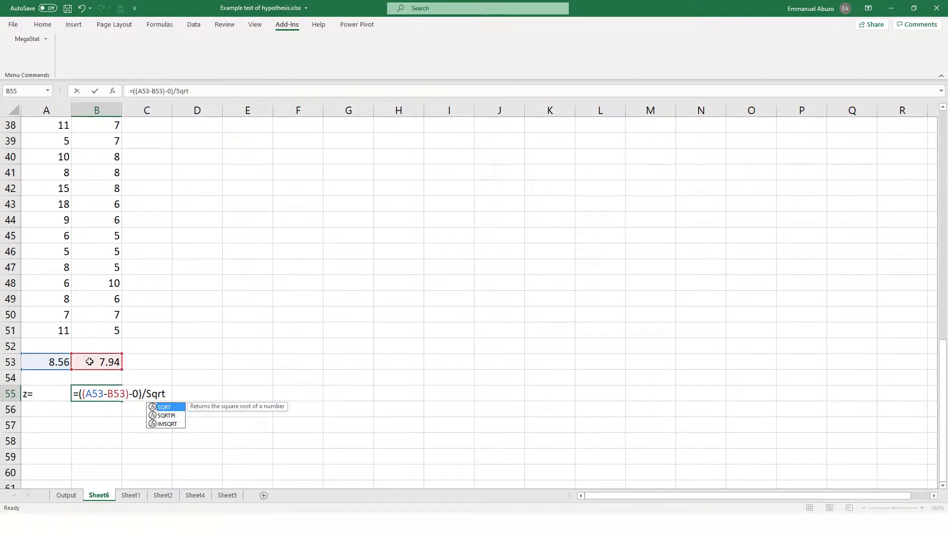
{"action": "type", "text": "("}
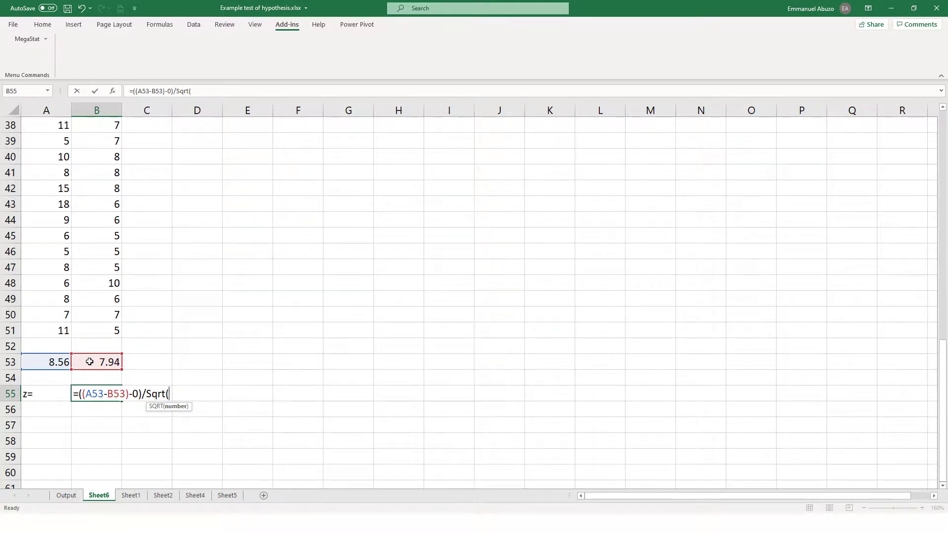
{"action": "type", "text": "("}
{"action": "type", "text": "3.3/"}
{"action": "type", "text": "50)+(3.3"}
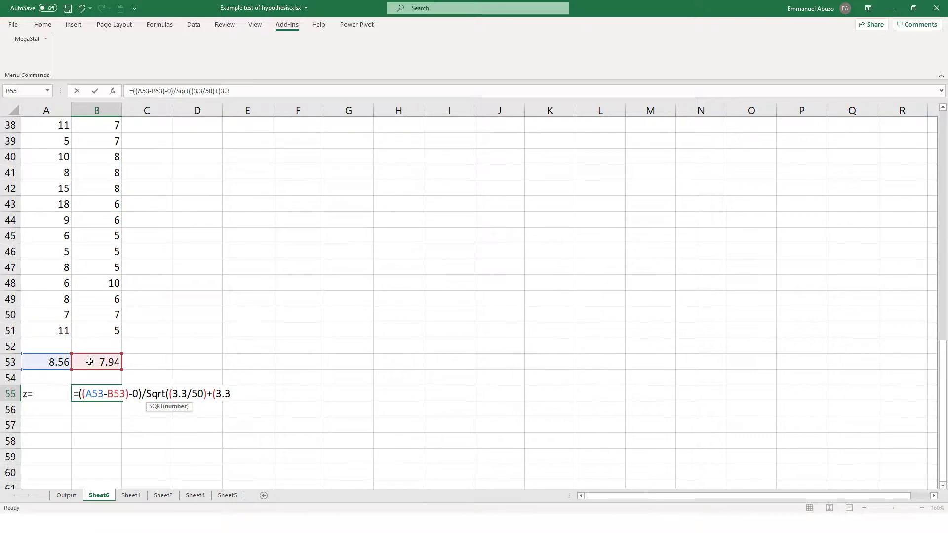
{"action": "type", "text": "/50))"}
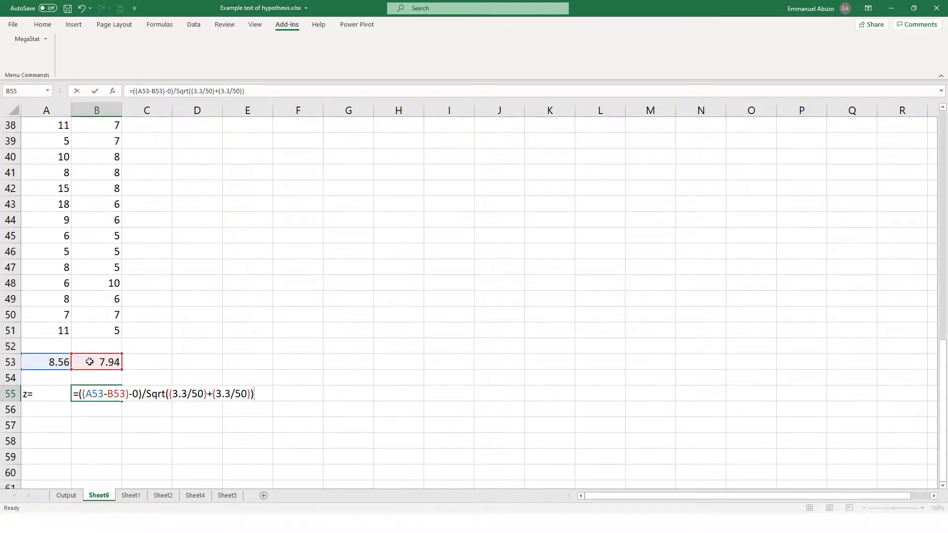
{"action": "key", "text": "Return"}
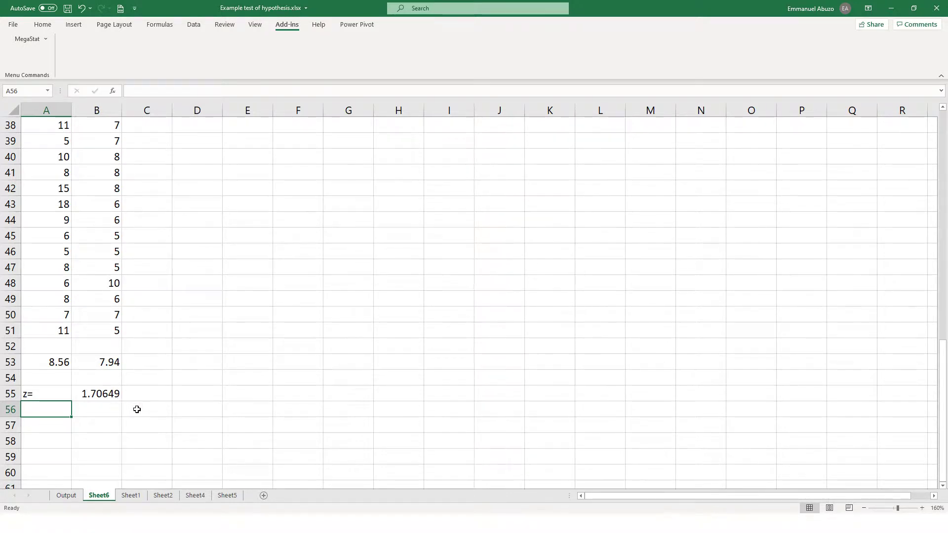
Correct the z formula in B55 so both standard deviations are squared: SQRT(((3.3*3.3)/50)+((3.3*3.3)/50)).
{"action": "left_click", "coordinate": [105, 391]}
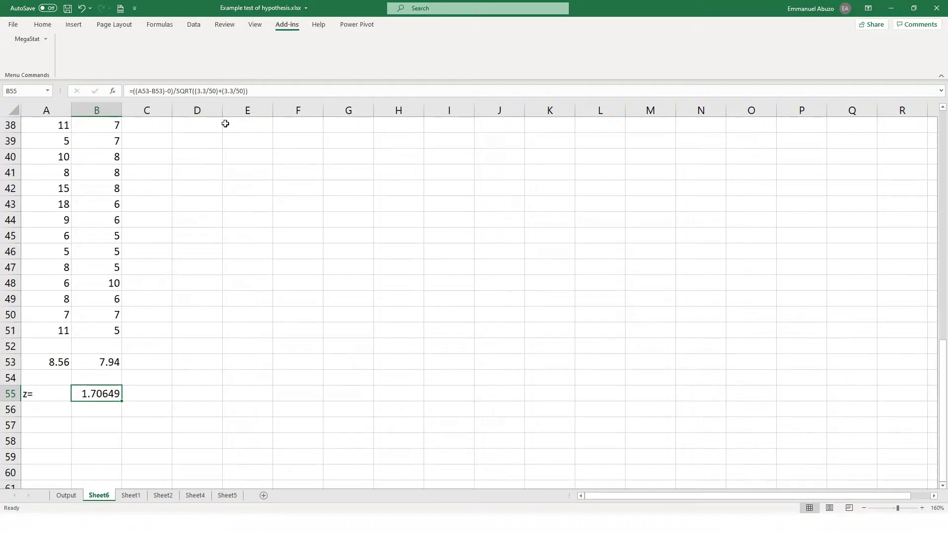
{"action": "left_click", "coordinate": [212, 87]}
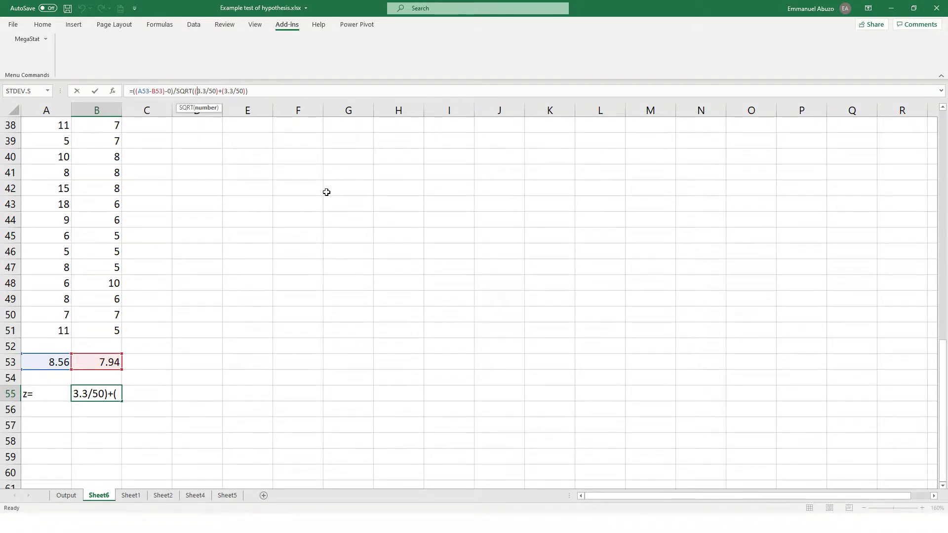
{"action": "type", "text": "("}
{"action": "key", "text": "Right"}
{"action": "key", "text": "Right"}
{"action": "type", "text": "*3.3"}
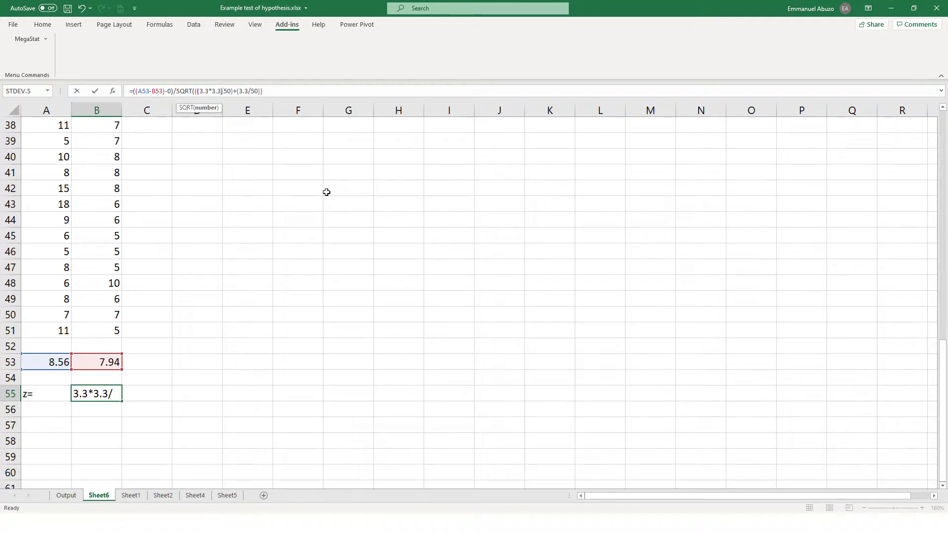
{"action": "type", "text": ")"}
{"action": "key", "text": "Right"}
{"action": "type", "text": "(3.3"}
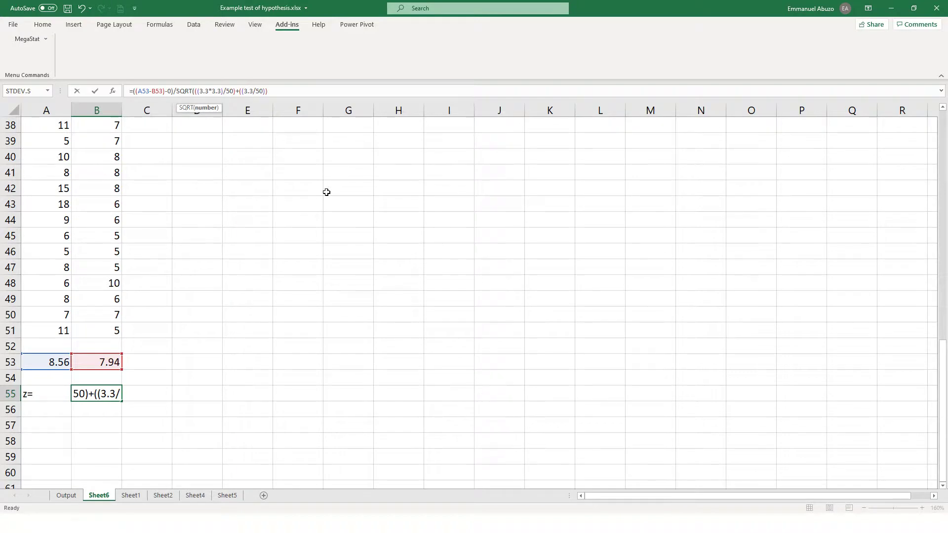
{"action": "type", "text": "*3.3"}
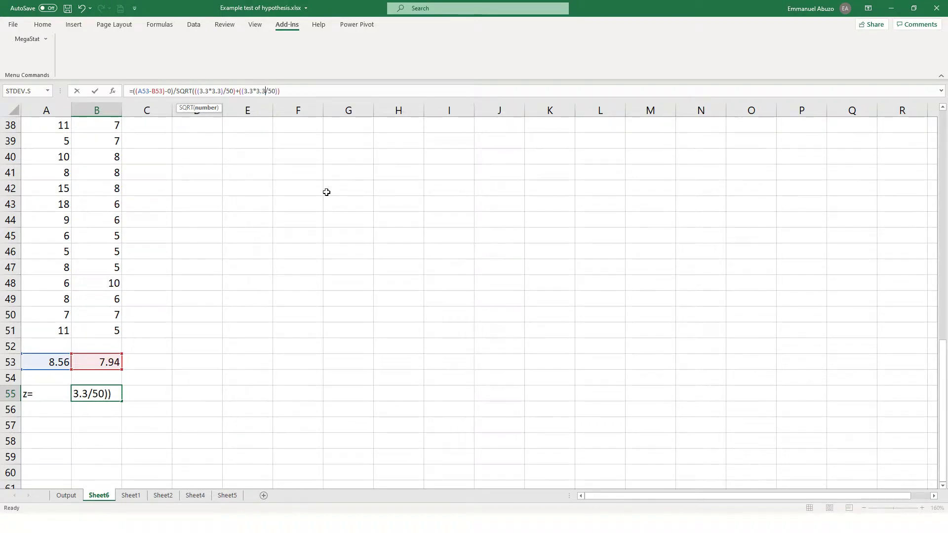
{"action": "type", "text": ")"}
{"action": "key", "text": "Return"}
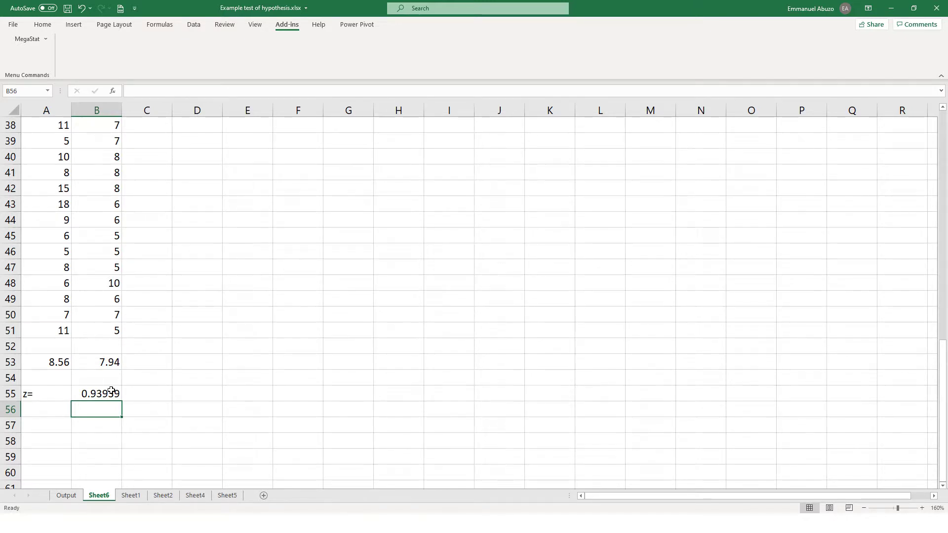
Switch to the Example slide and handwrite an equals sign and the substituted sample means after the z formula, starting with (8.56 − 7.
{"action": "key", "text": "alt+Tab"}
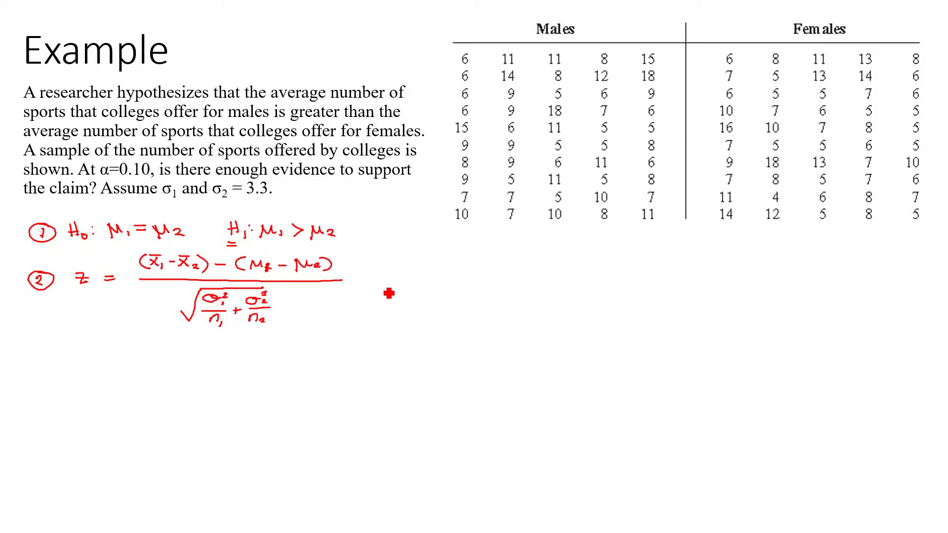
{"action": "left_click_drag", "start_coordinate": [349, 277], "coordinate": [366, 284]}
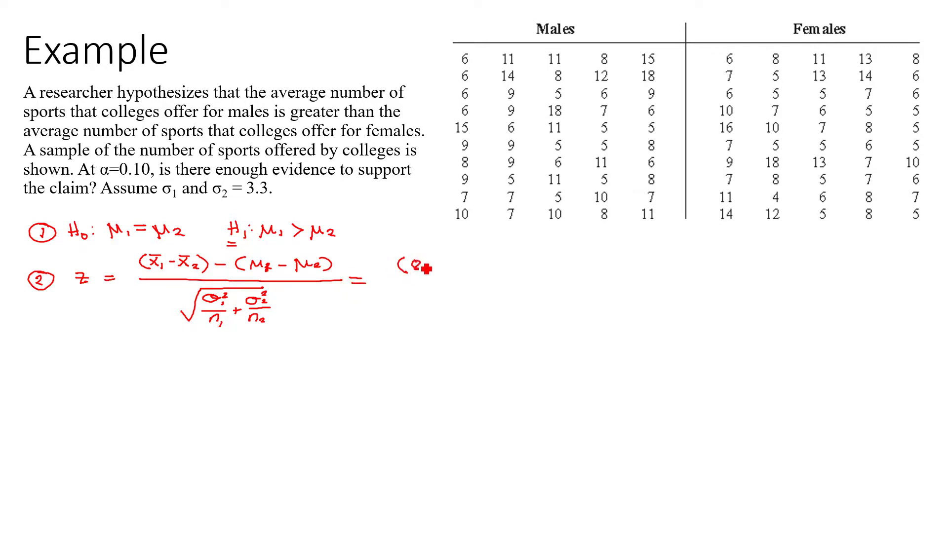
{"action": "left_click", "coordinate": [431, 267]}
{"action": "left_click", "coordinate": [514, 267]}
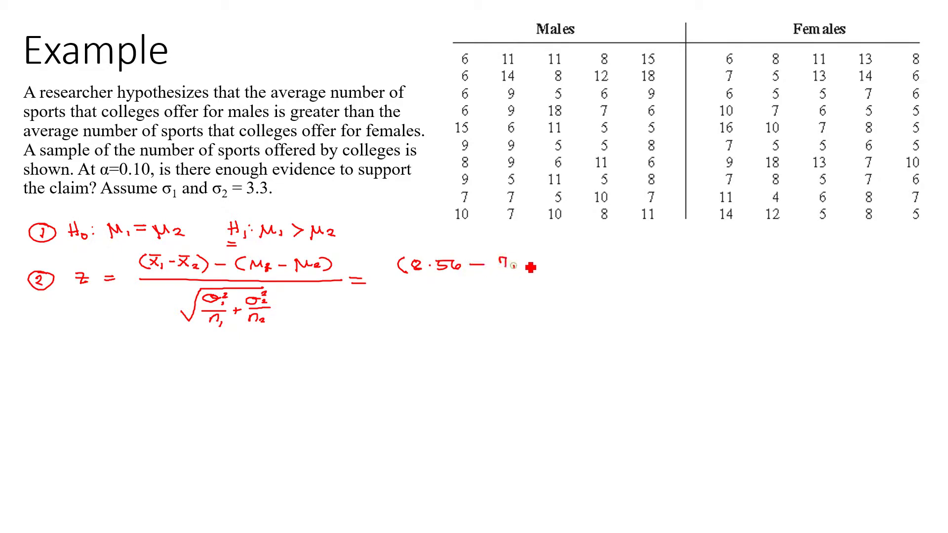